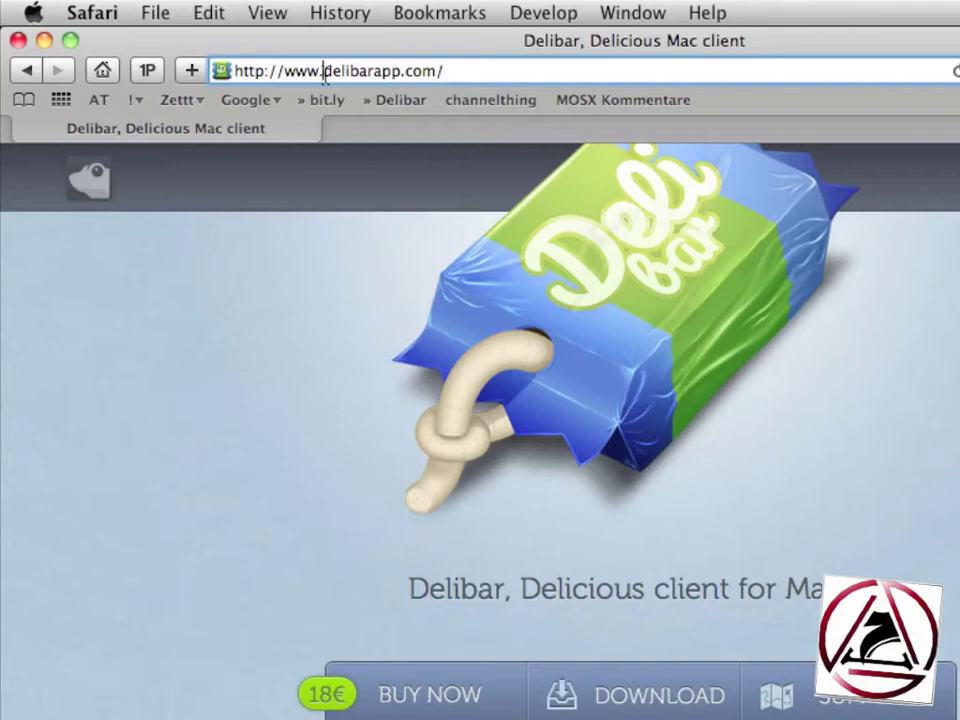
Try the Delibar demo on the product website, dismiss it, and open the installed Delibar bookmarks window
drag(245, 54, 340, 61)
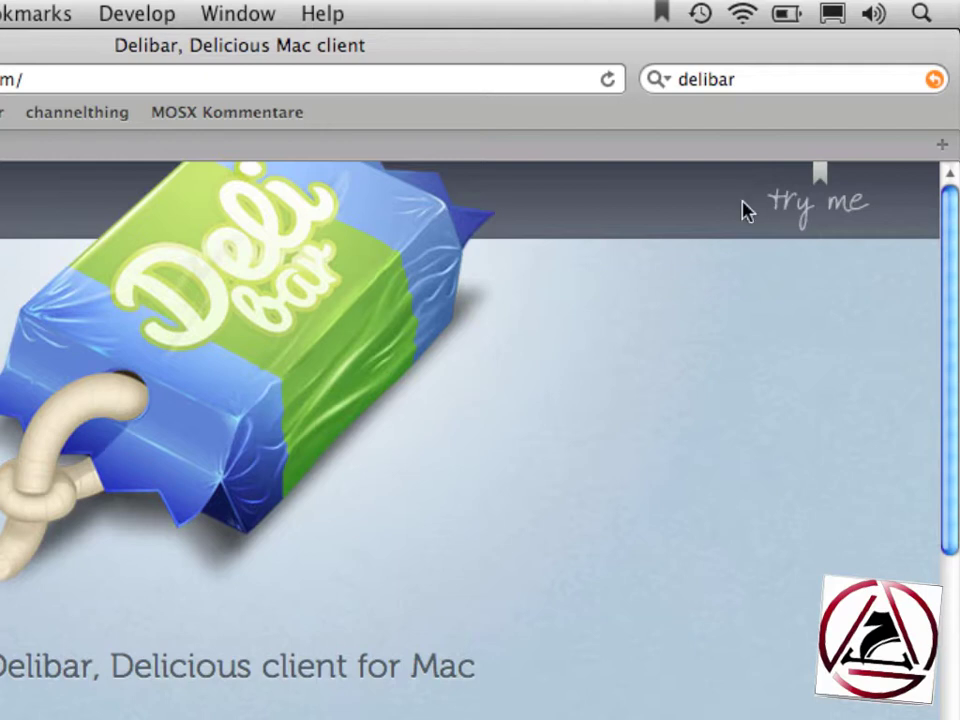
click(792, 207)
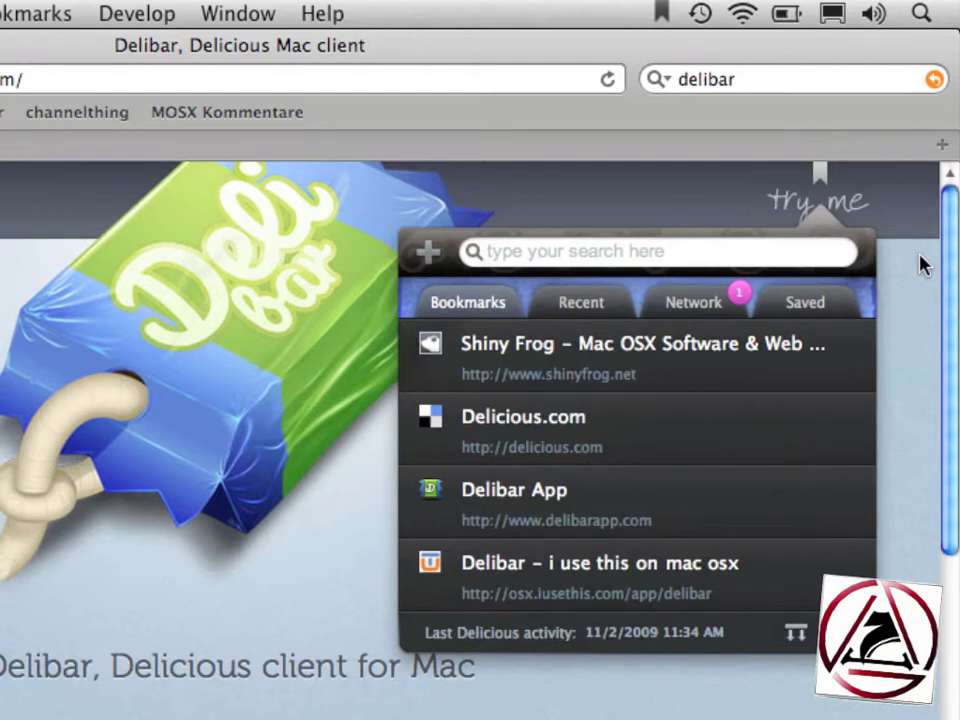
click(663, 16)
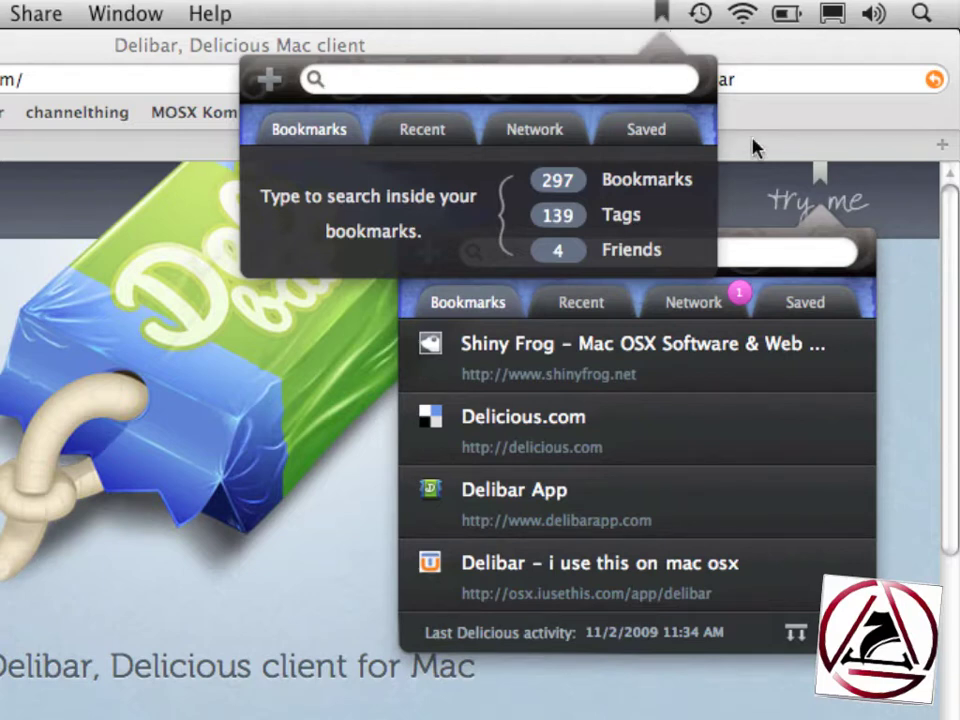
click(816, 192)
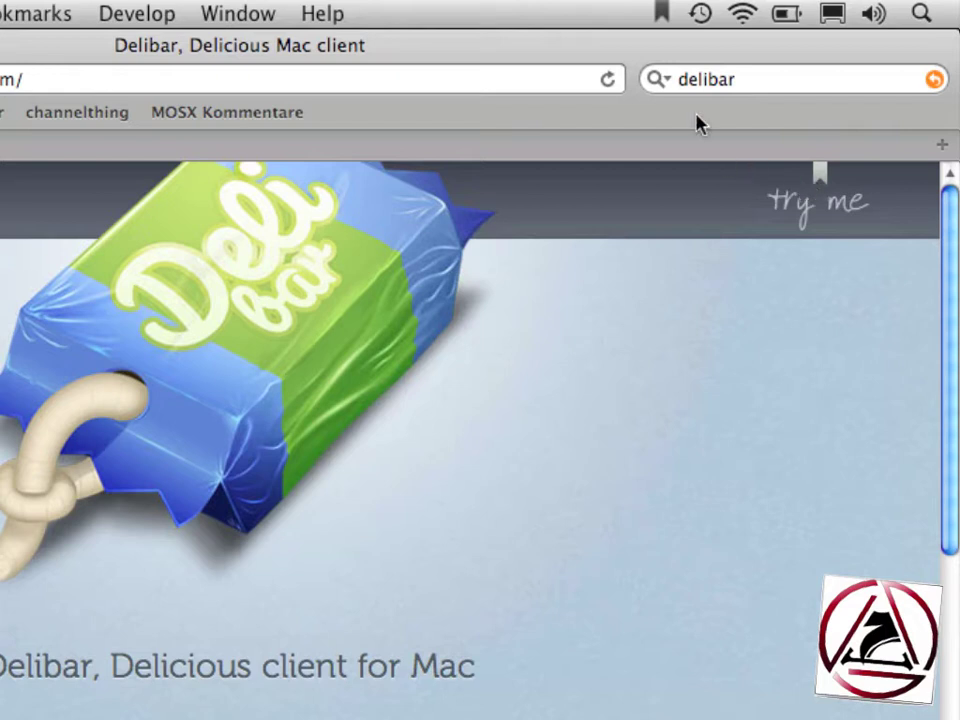
click(666, 15)
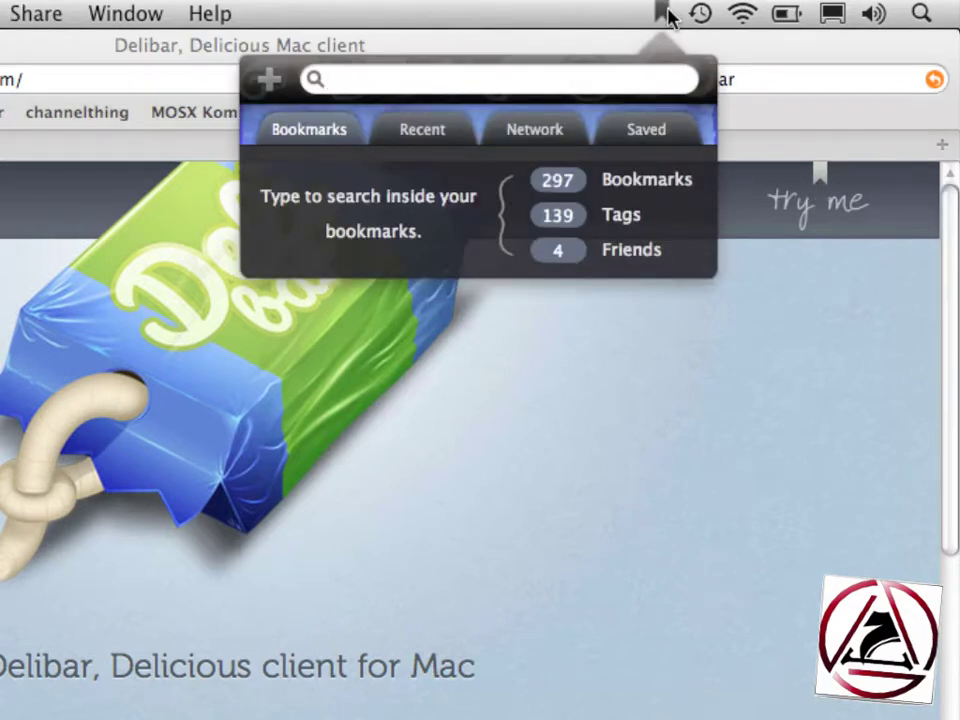
Review Delibar's Accounts, General and Hotkey preferences, and close the preferences window
click(130, 12)
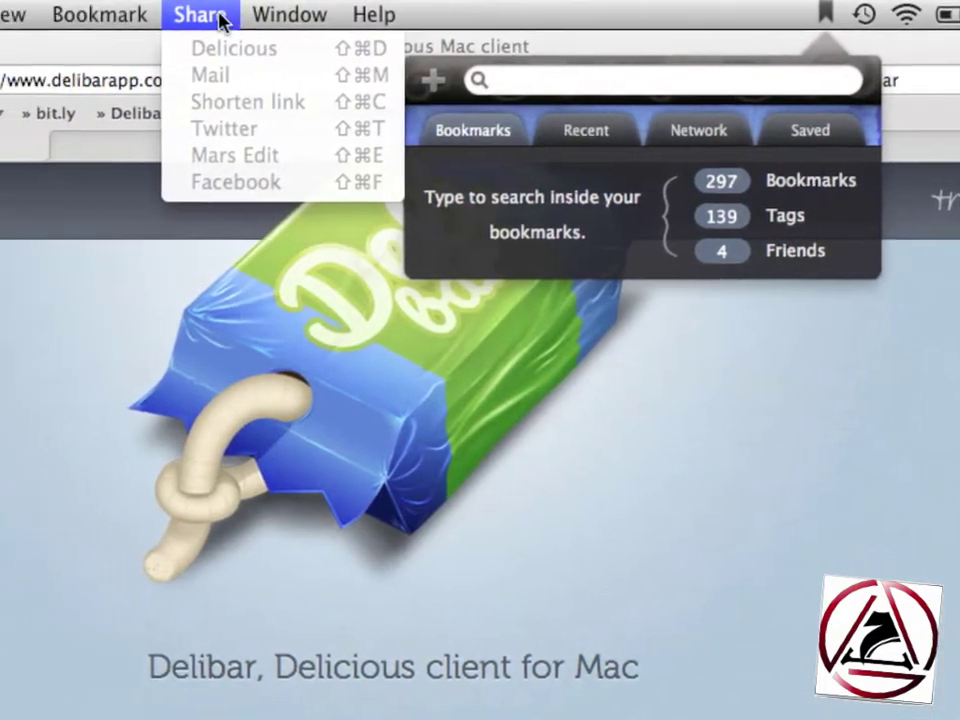
mouse_move(0, 15)
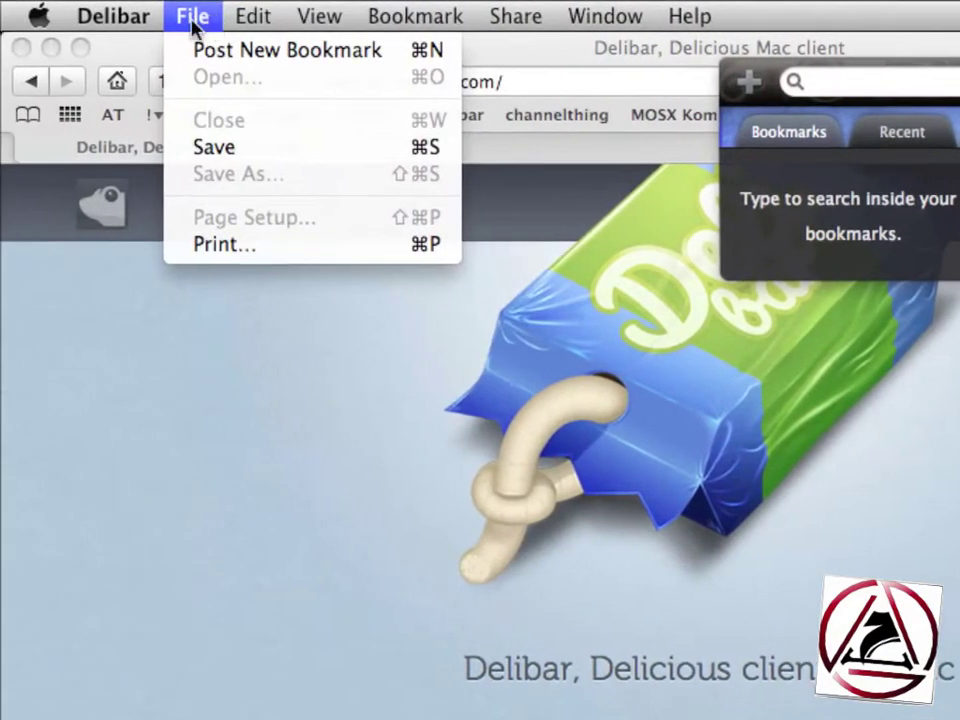
mouse_move(143, 20)
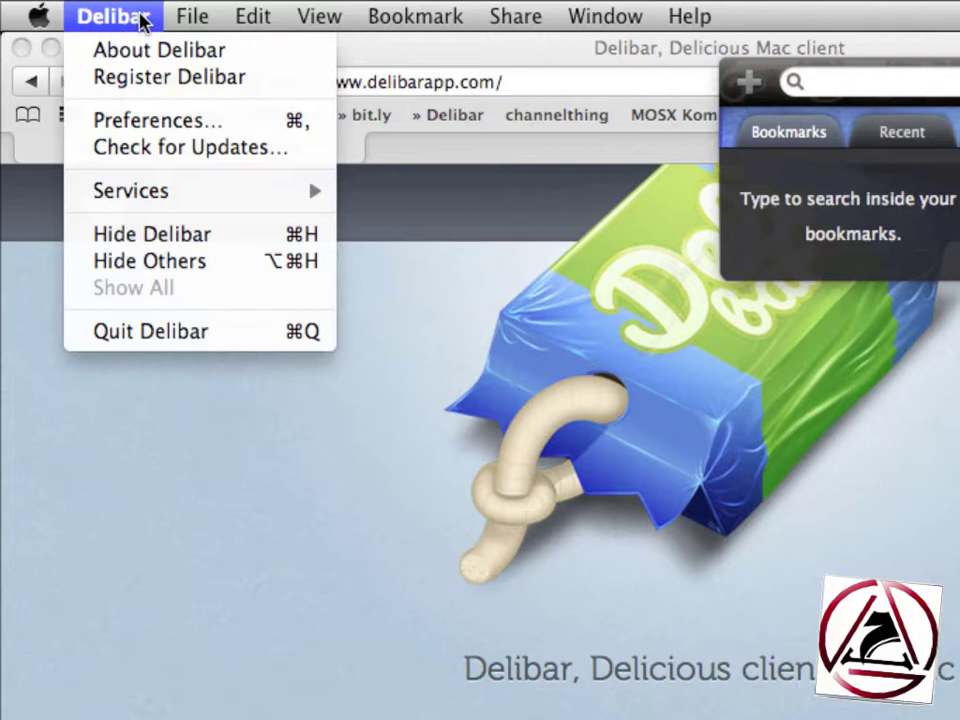
key(super+comma)
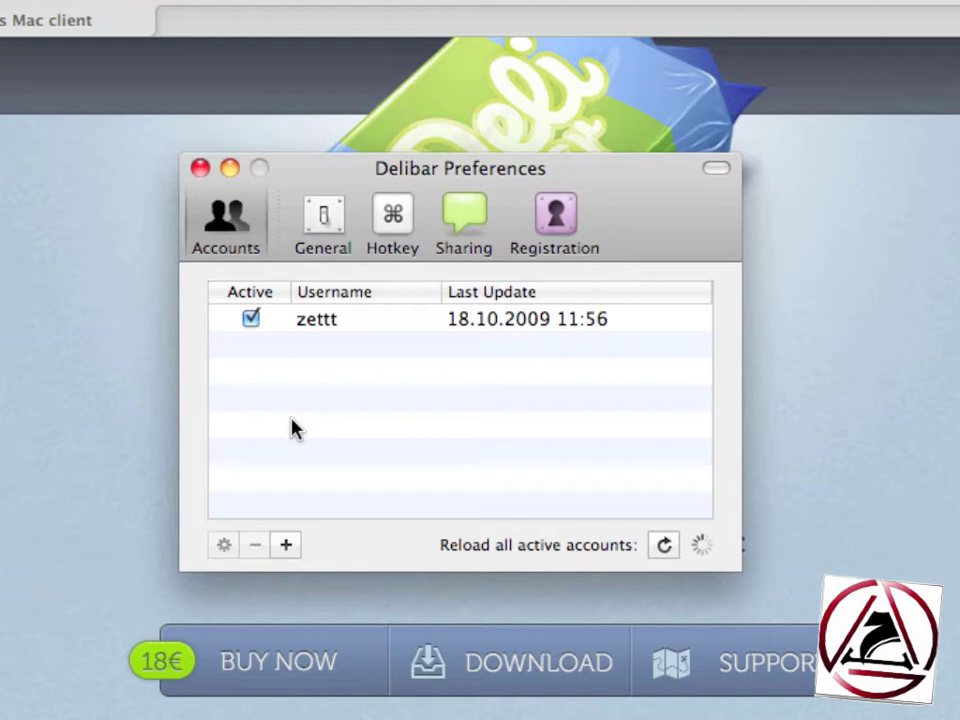
click(324, 232)
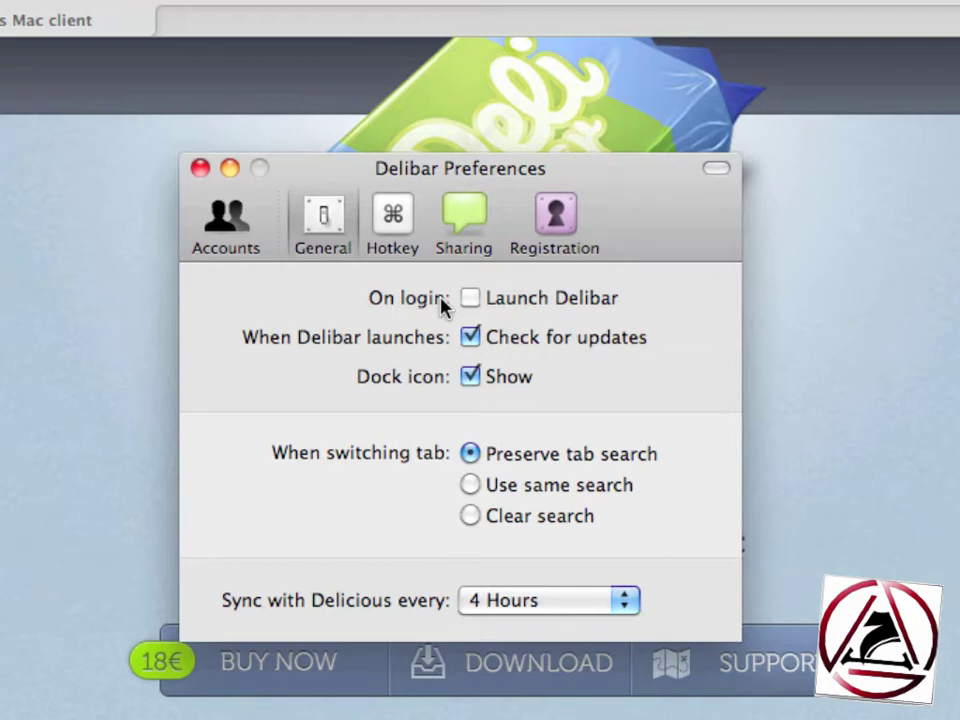
click(400, 222)
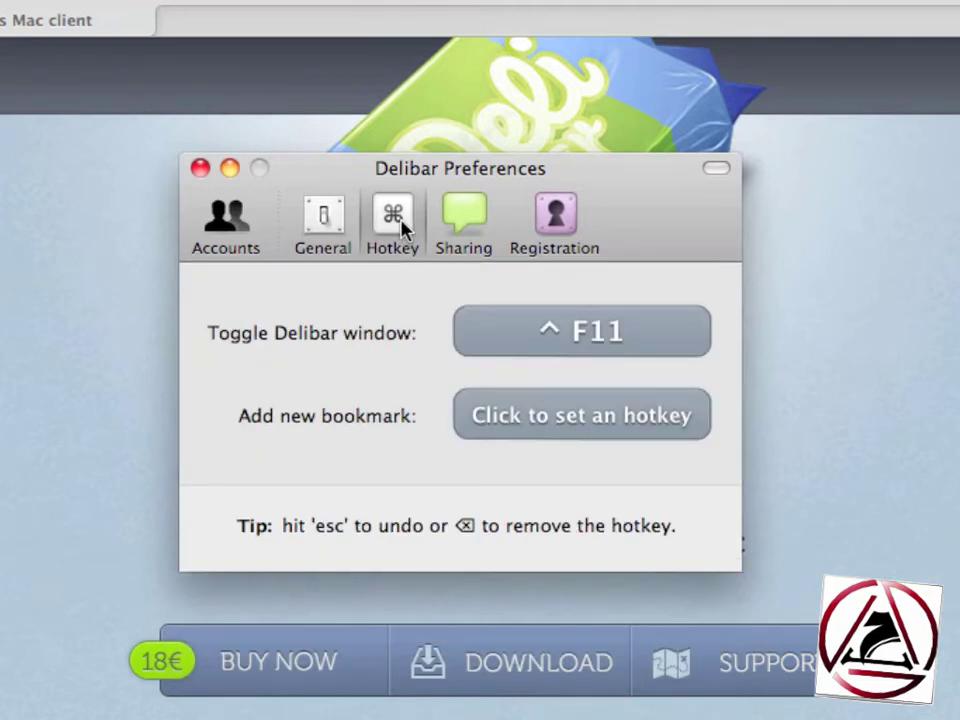
key(super+w)
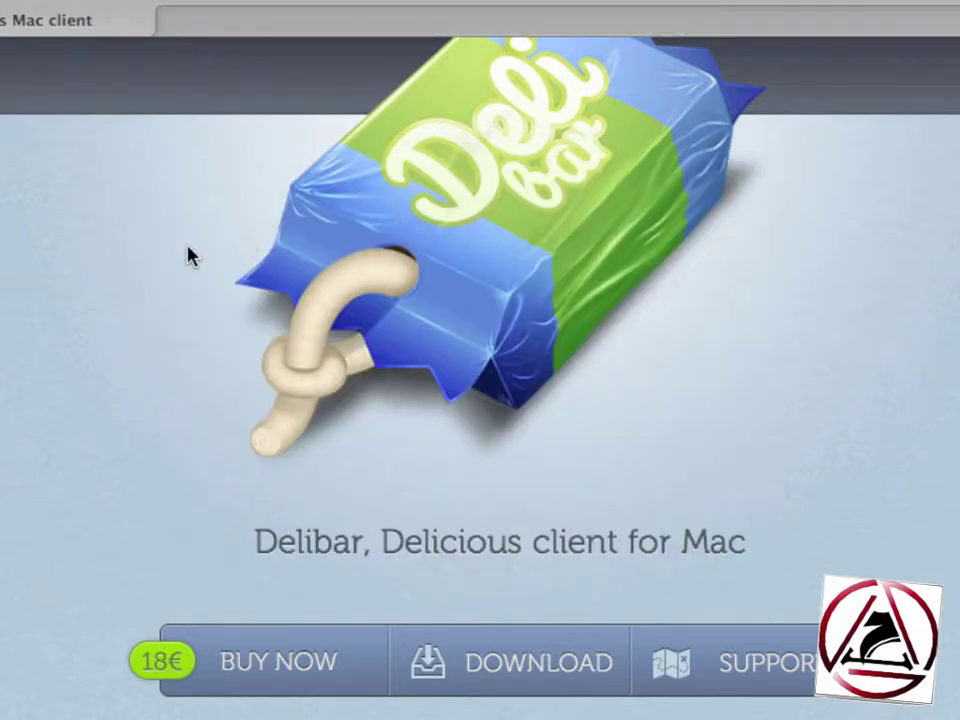
Search the Delibar bookmarks for "cocoa", the account username and "sae", and clear the search
key(ctrl+F11)
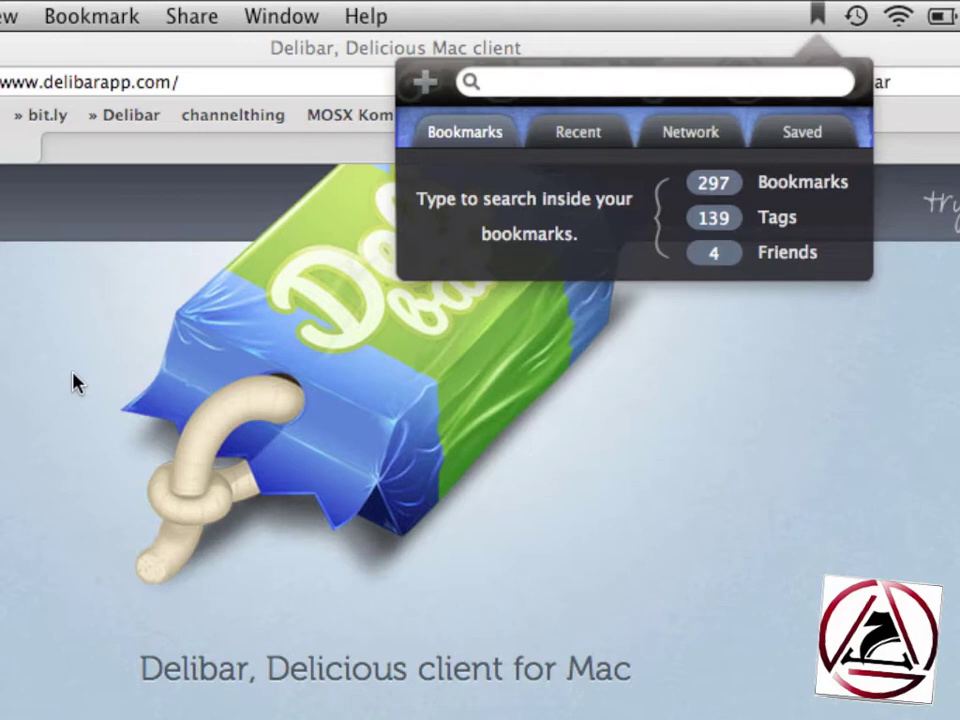
text(cocoa)
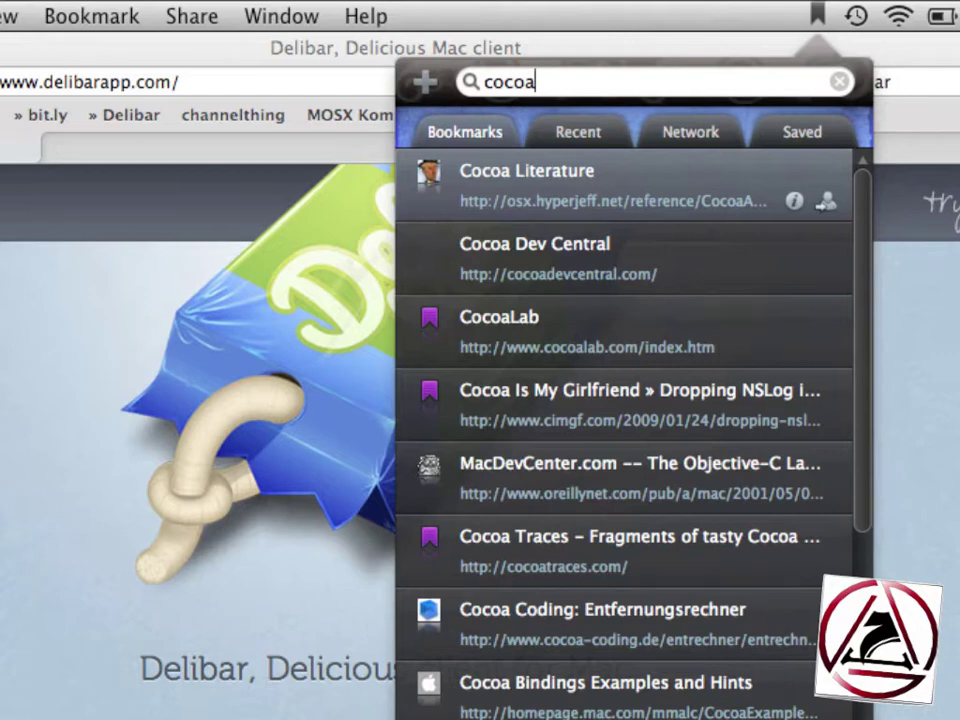
key(super+a)
text(zettt)
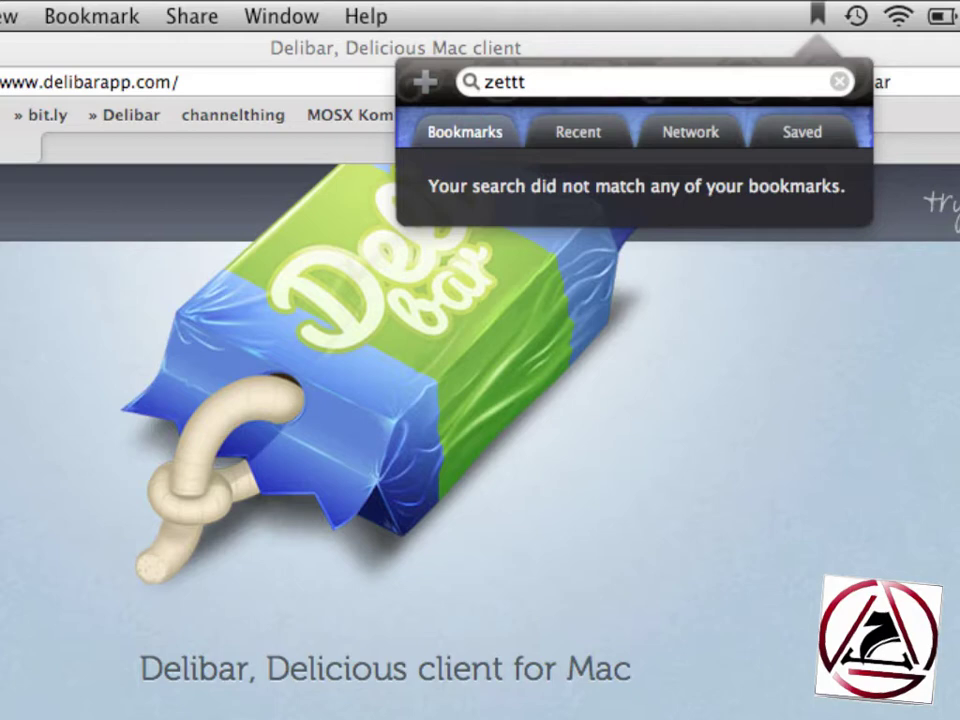
key(super+a)
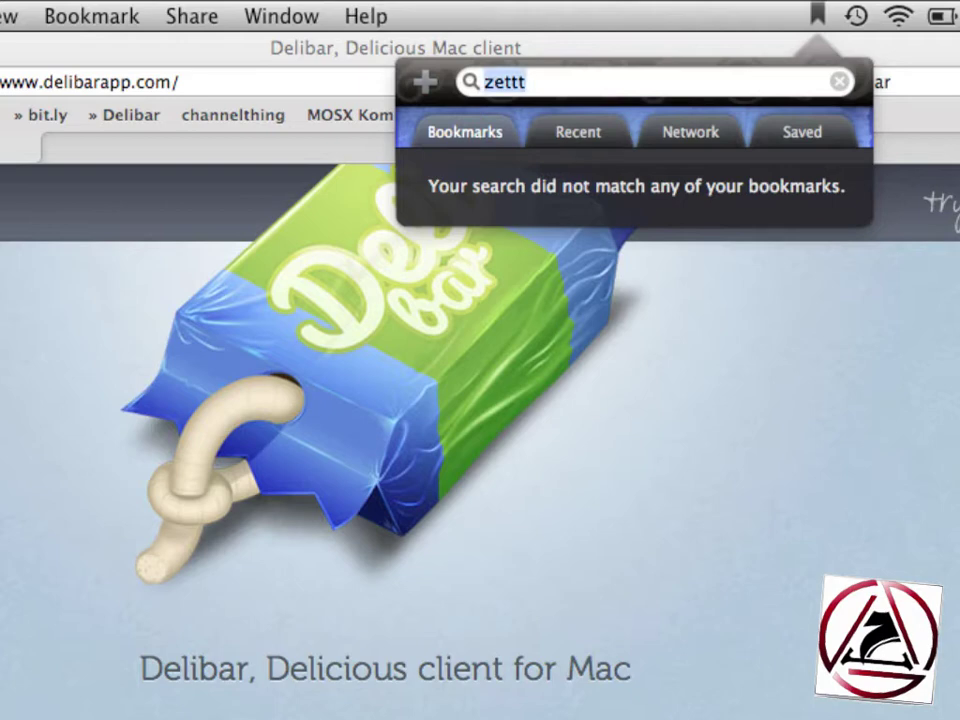
text(sae)
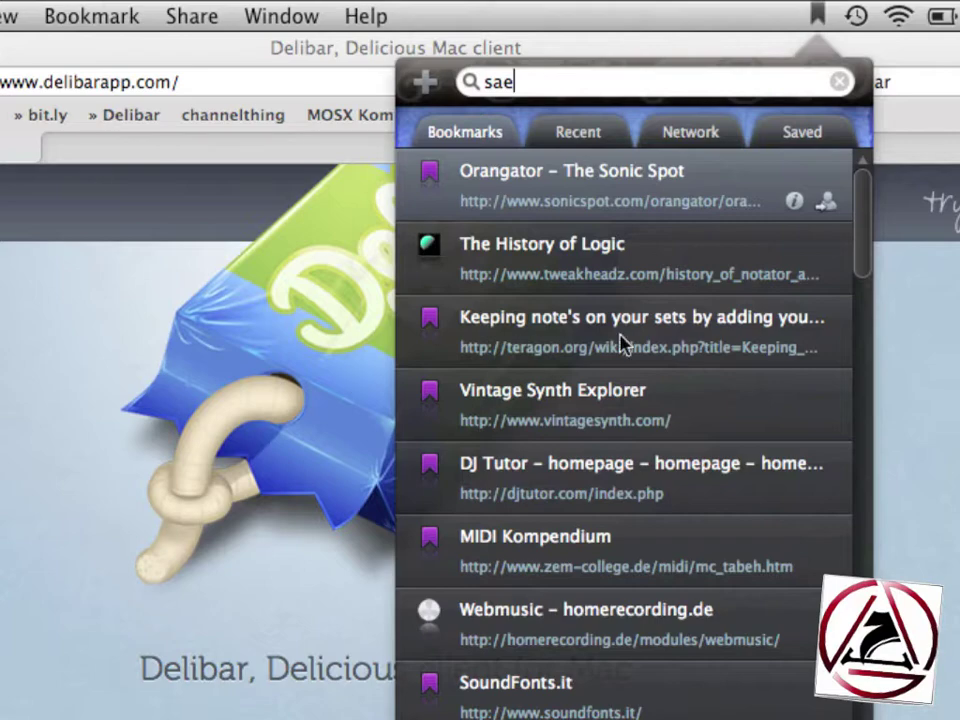
scroll(845, 400, down, 15)
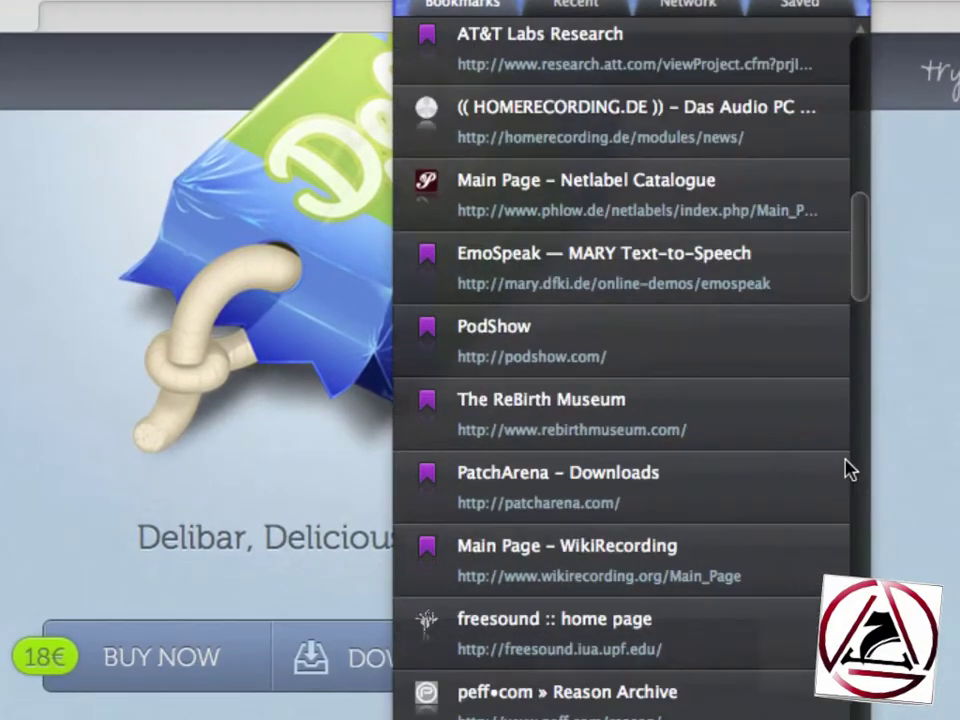
scroll(849, 486, up, 15)
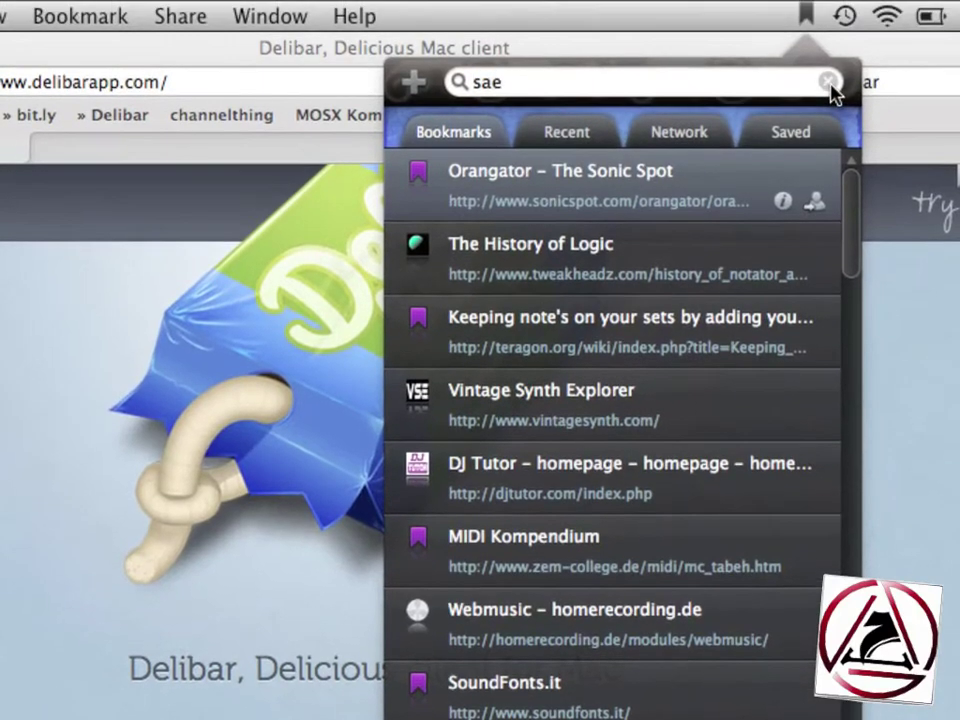
click(830, 1)
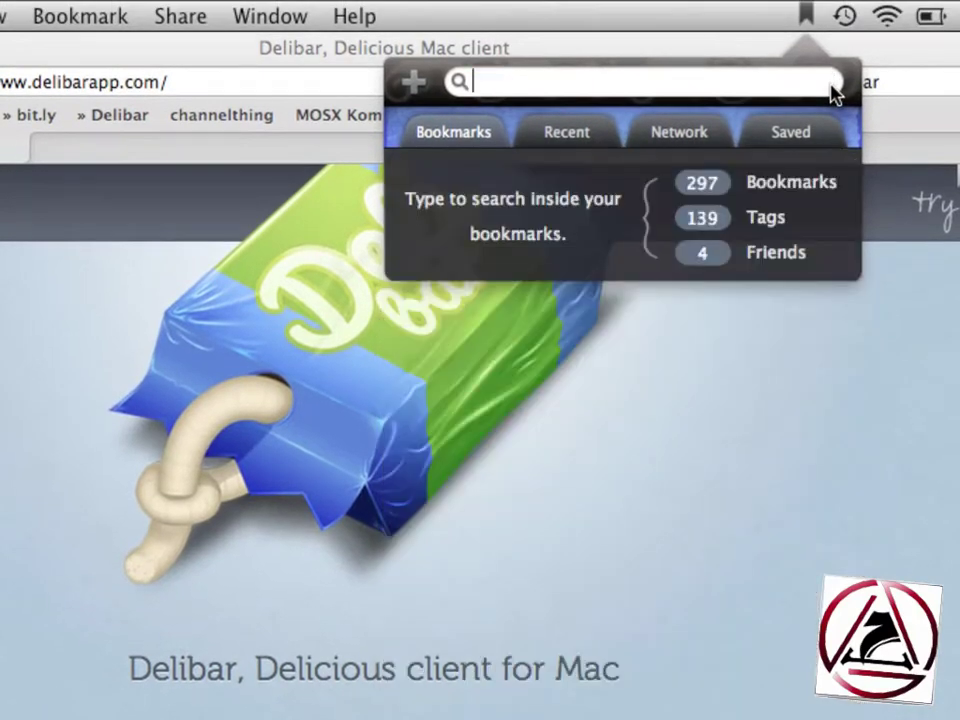
Look through the Recent, Network and Saved lists in Delibar and return to Bookmarks
click(583, 135)
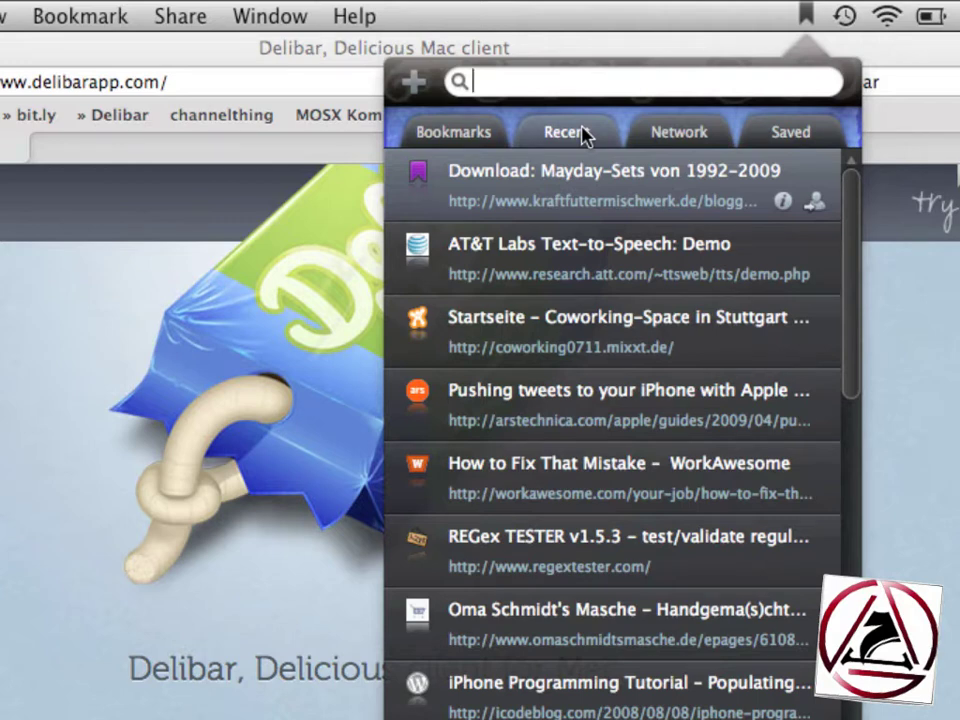
click(679, 135)
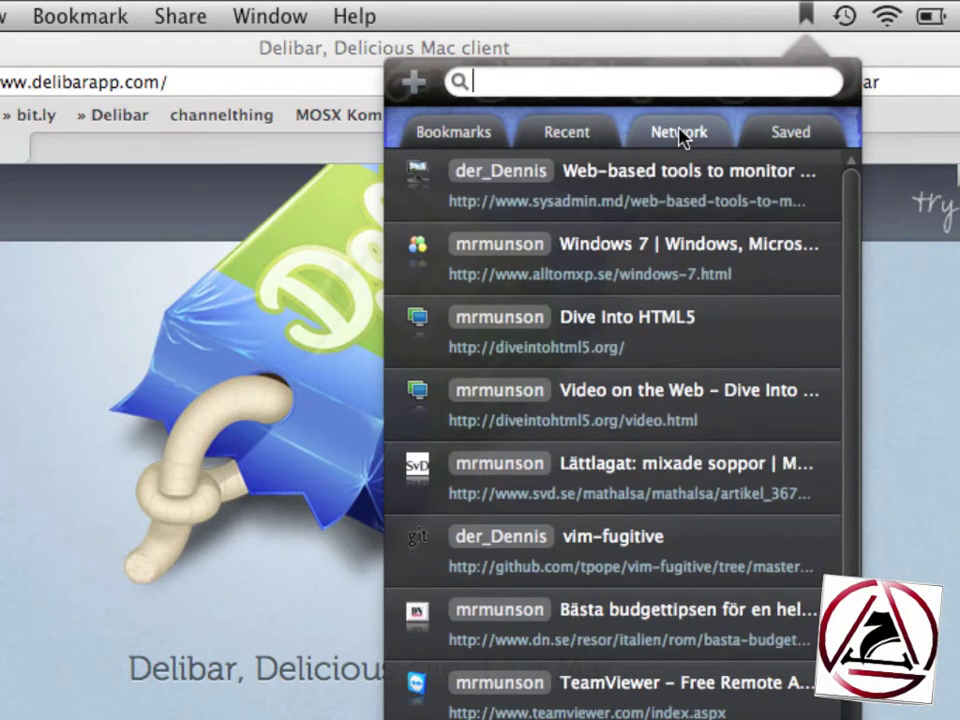
click(786, 133)
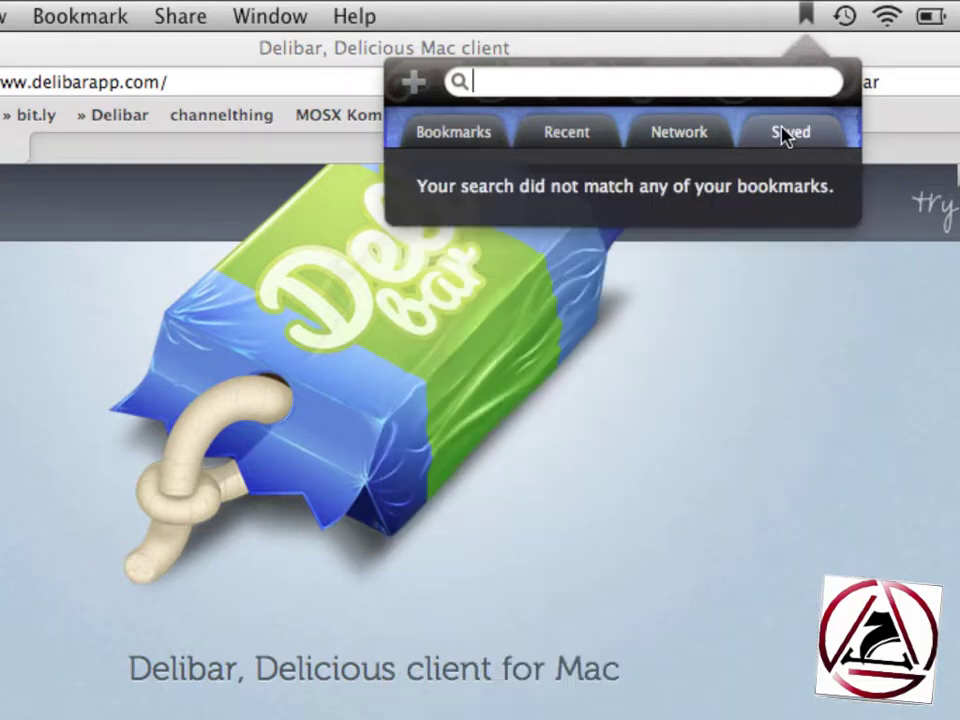
click(468, 129)
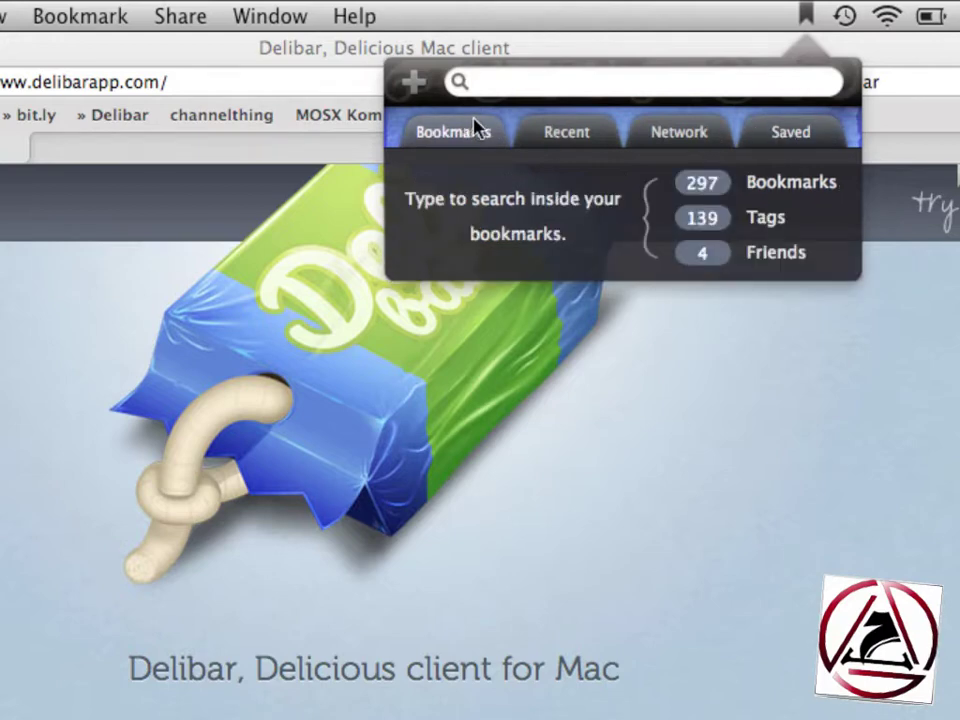
Search the bookmarks for "cocoa iphone" and save the search under the title "cocoa iphone"
text(cocoa)
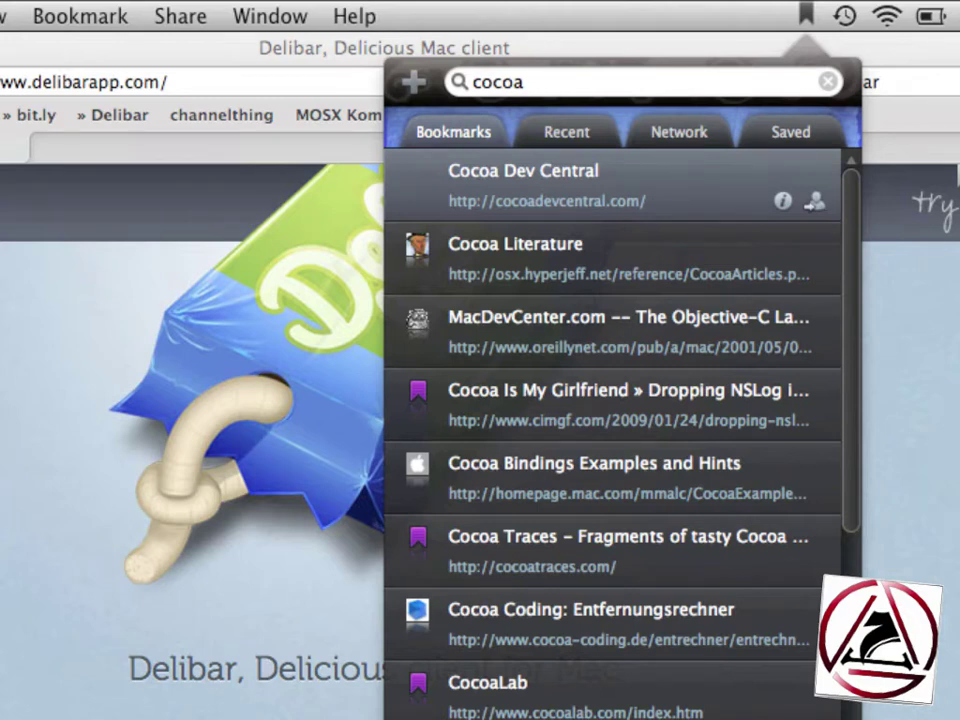
text( iphone)
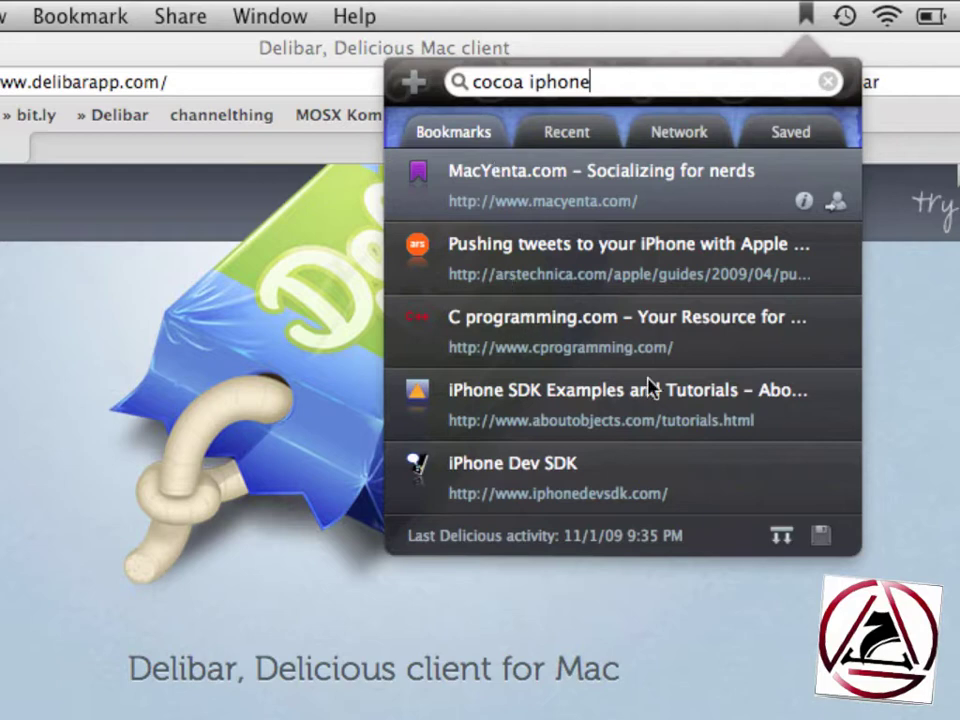
click(818, 538)
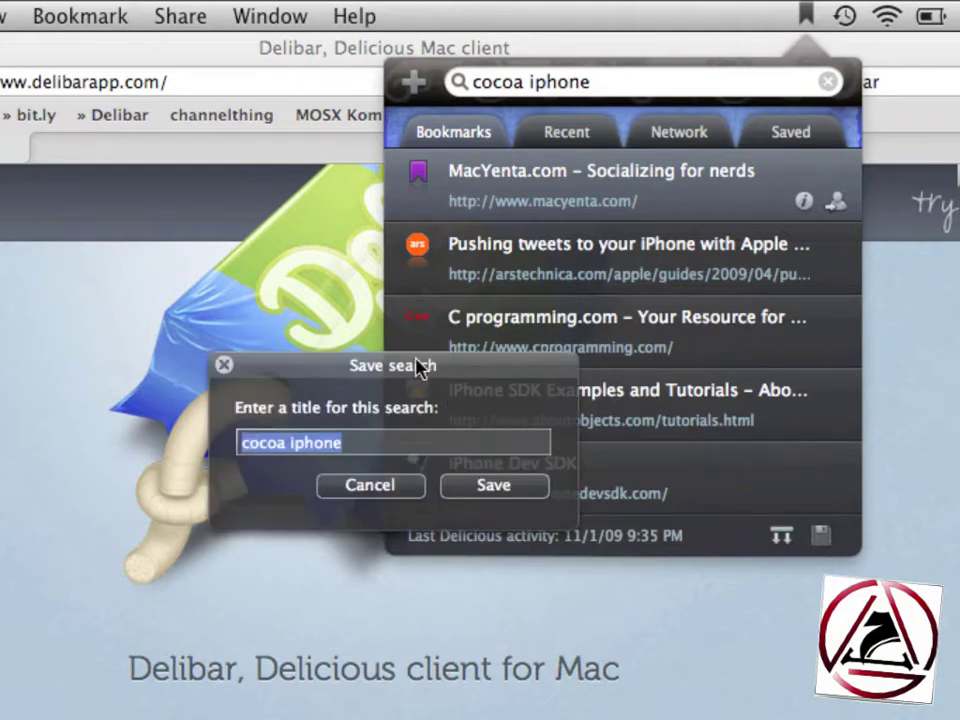
click(493, 487)
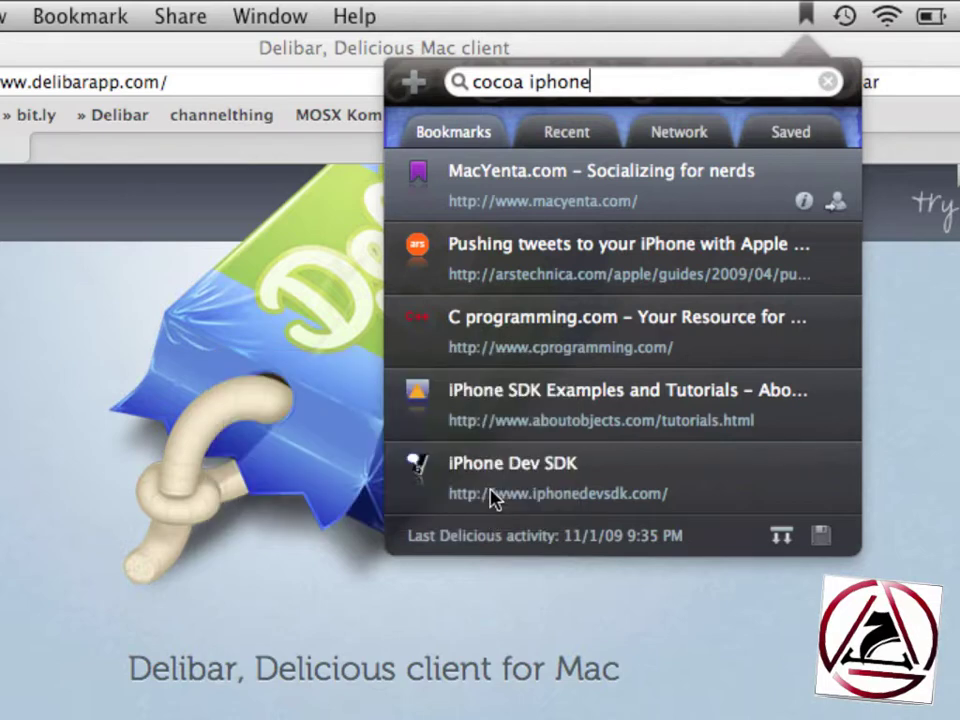
Open the saved "cocoa iphone" search and detach its results into a floating window at the screen's right edge
click(798, 141)
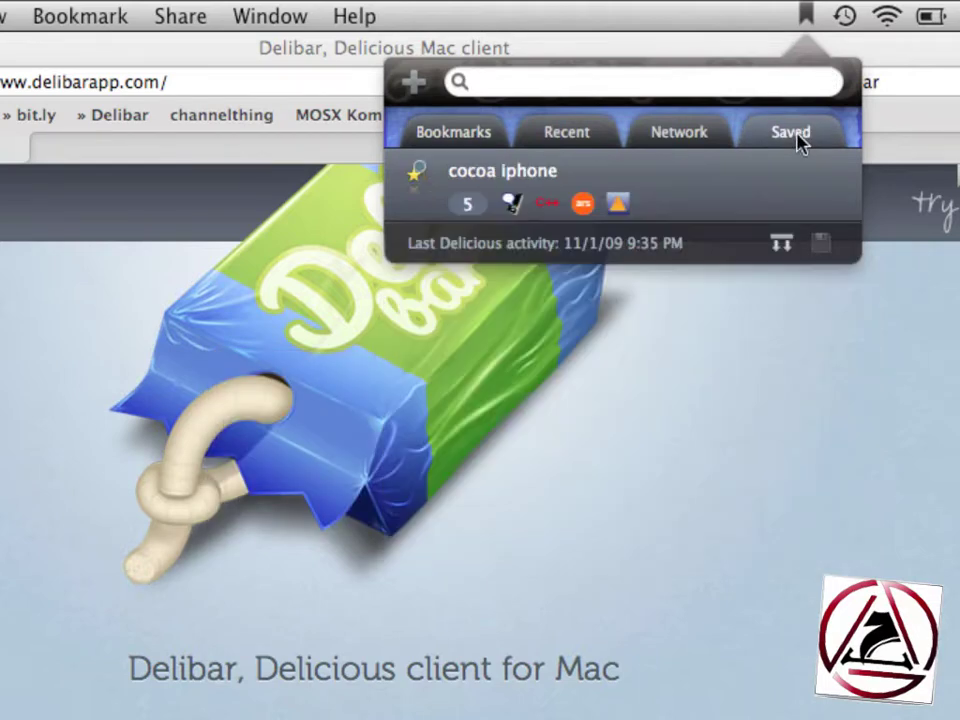
click(535, 213)
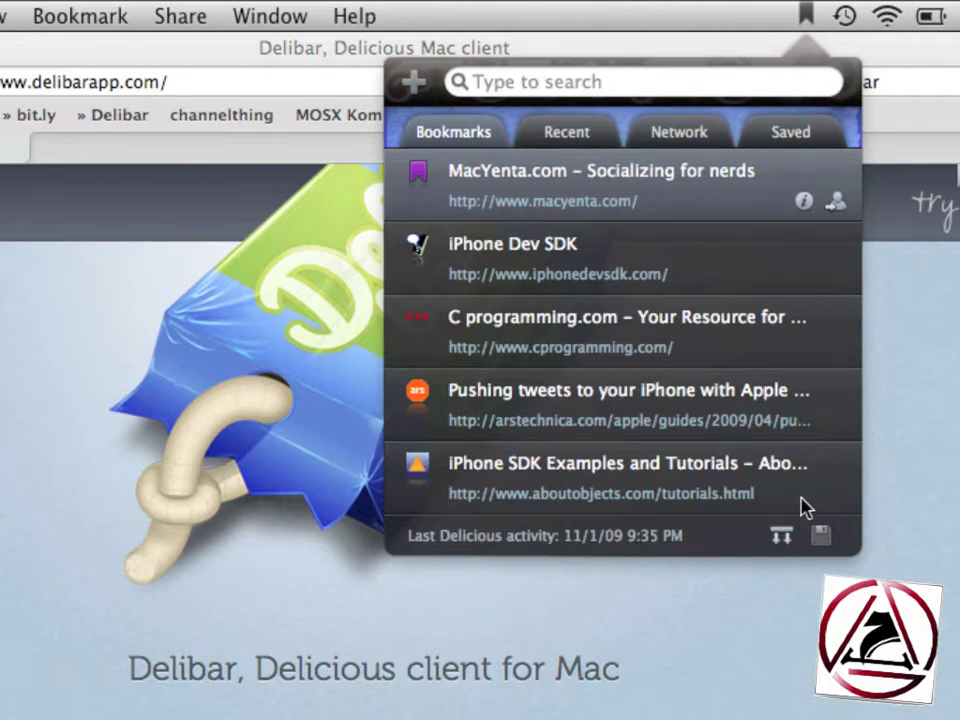
click(784, 537)
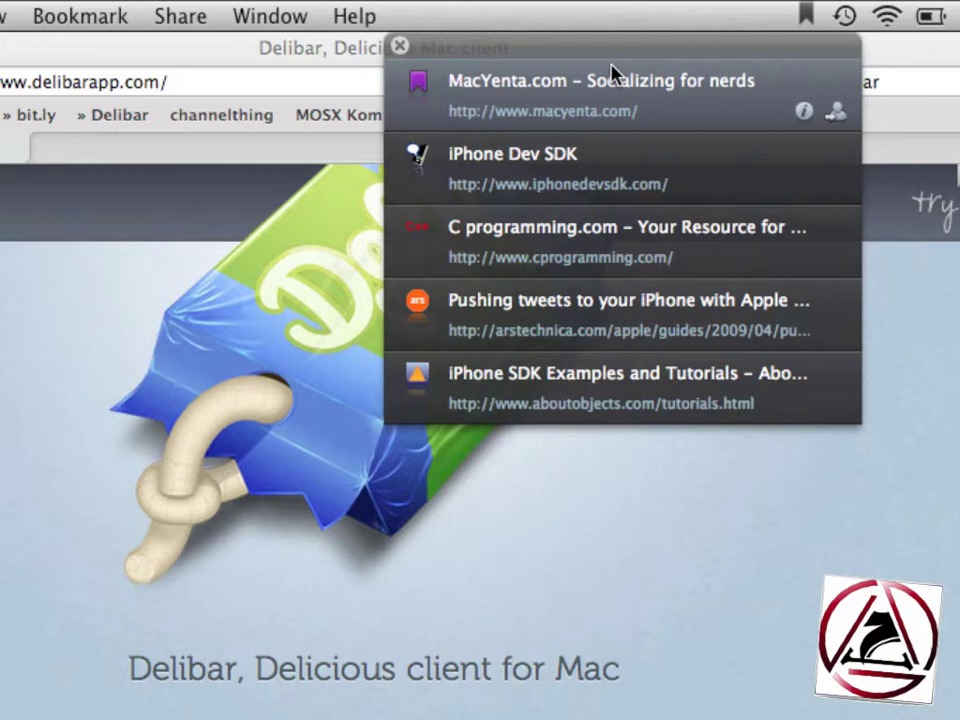
drag(602, 51, 830, 26)
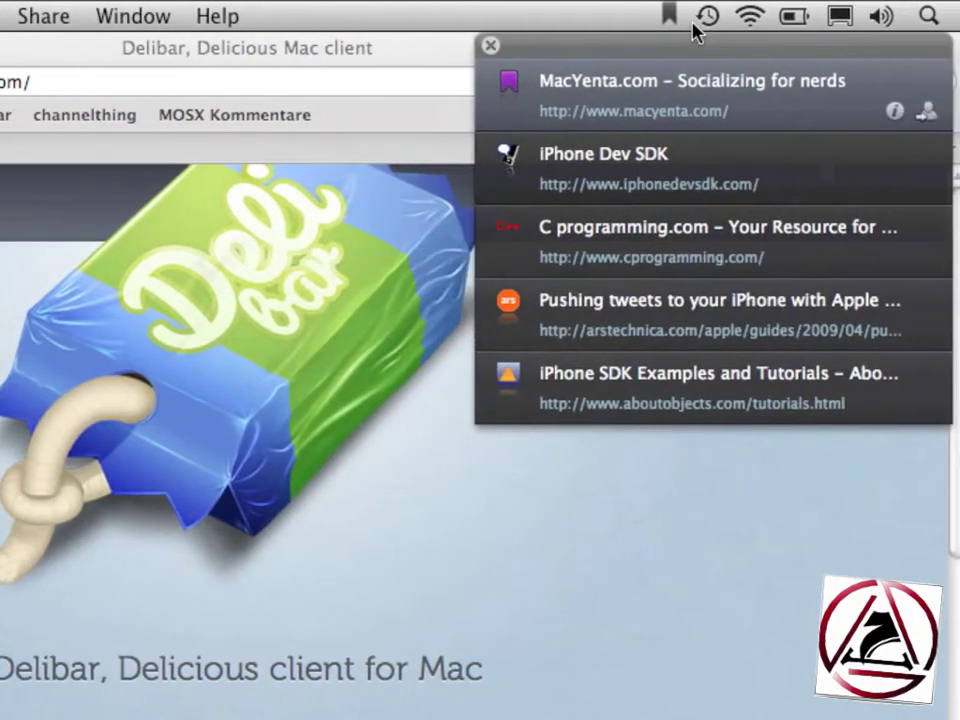
Switch to TextMate to view the floating bookmark results over its untitled document
key(super+Tab)
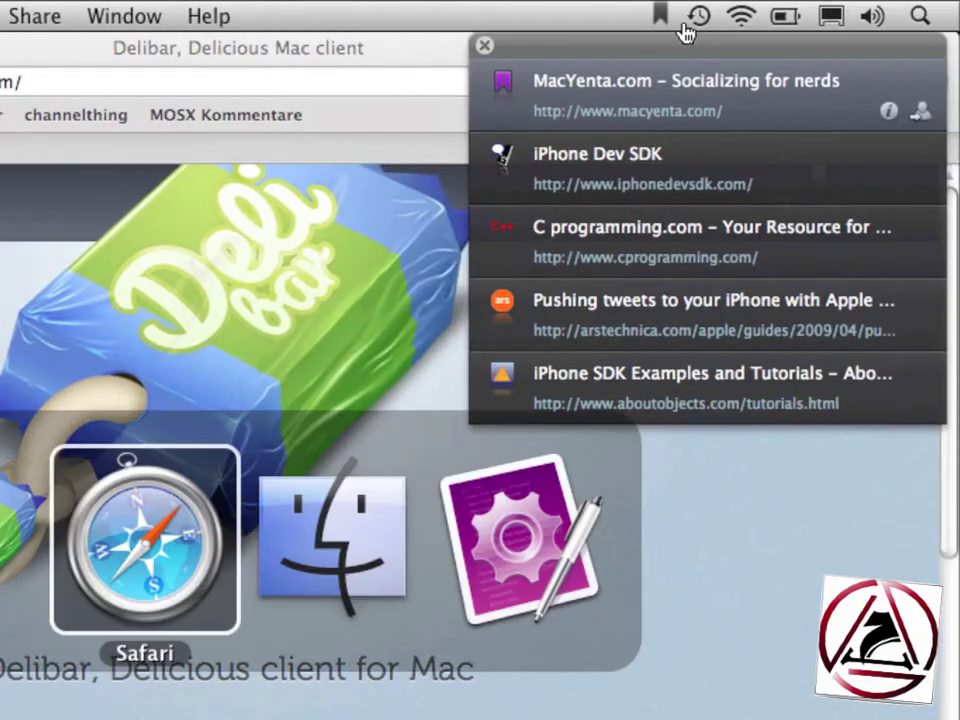
click(491, 510)
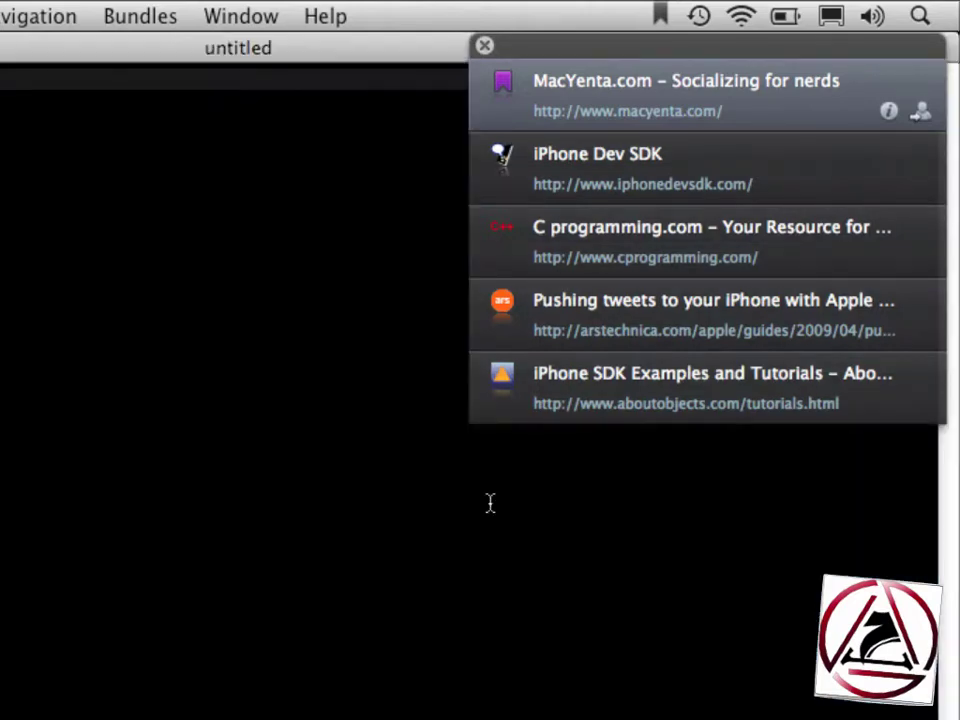
key(ctrl+alt+super+p)
key(Escape)
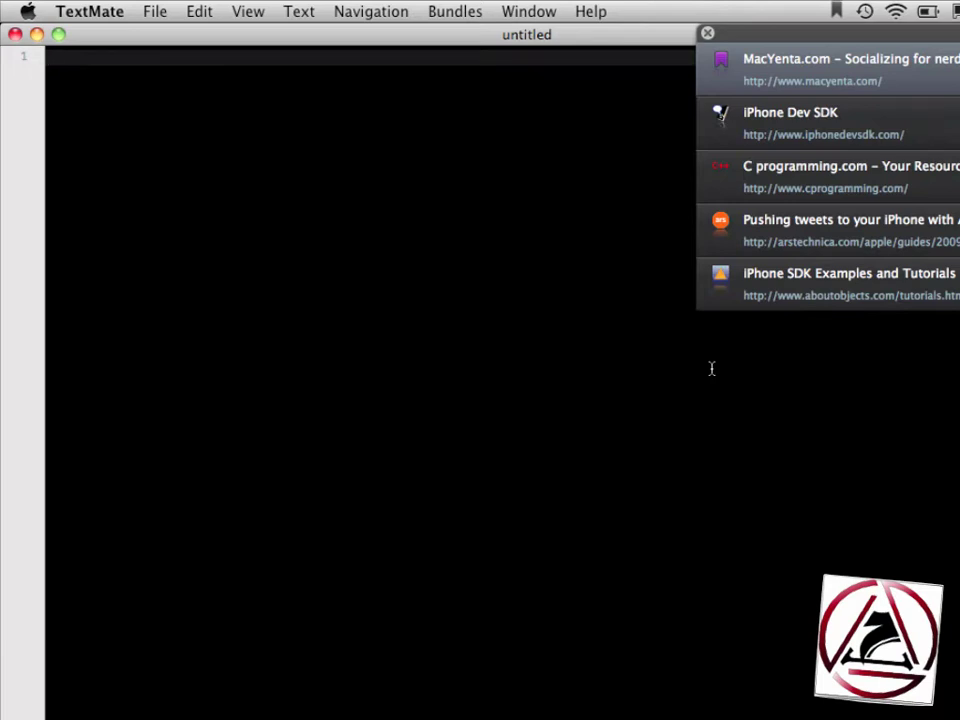
Write "iPhone Development is pretty easy use these resources for reference:" and start an asterisk list below a blank line
text(iPhone Development is pret)
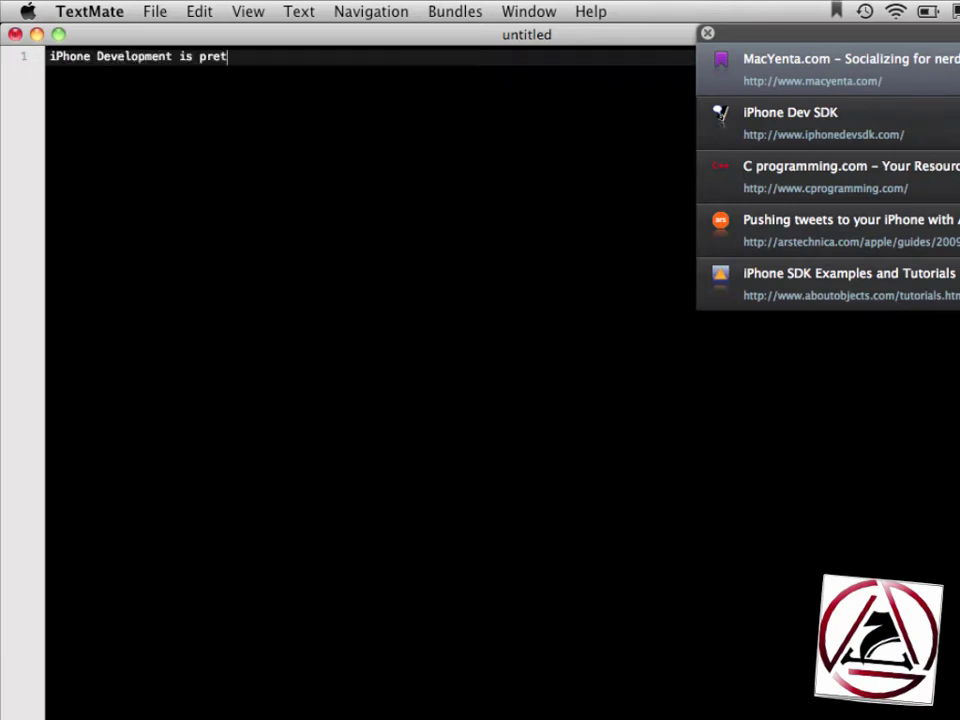
text(ty easy use these resources for your reference)
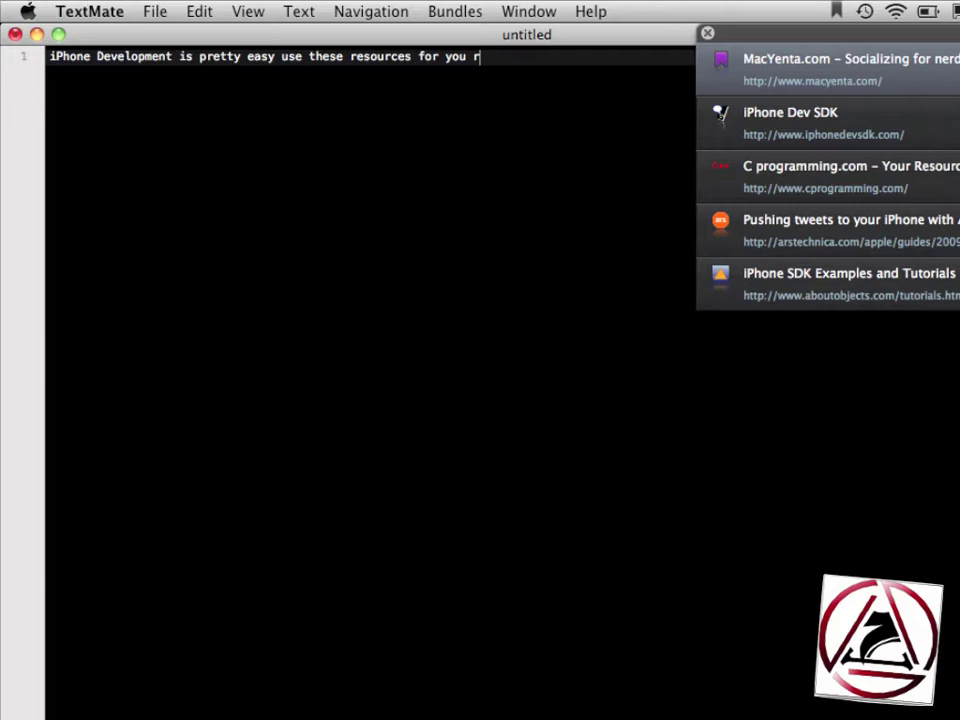
key(alt+Left)
key(alt+BackSpace)
key(alt+Right)
text(:)
key(Return)
key(Return)
text(*)
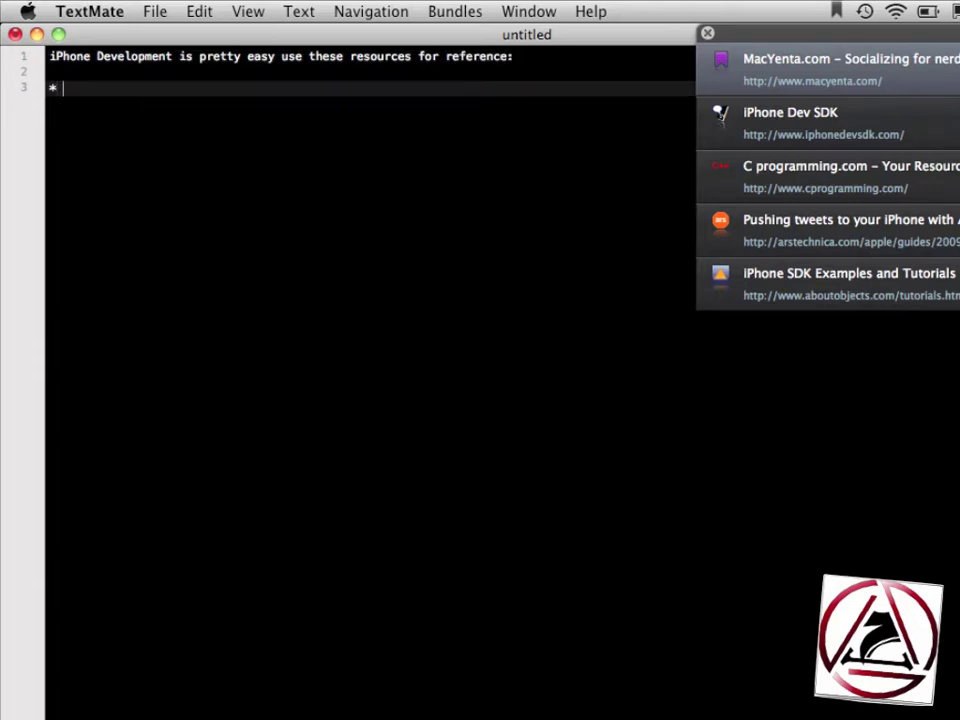
Insert the MacYenta.com and iPhone Dev SDK links from the floating results window as the first two list items in the document
click(831, 64)
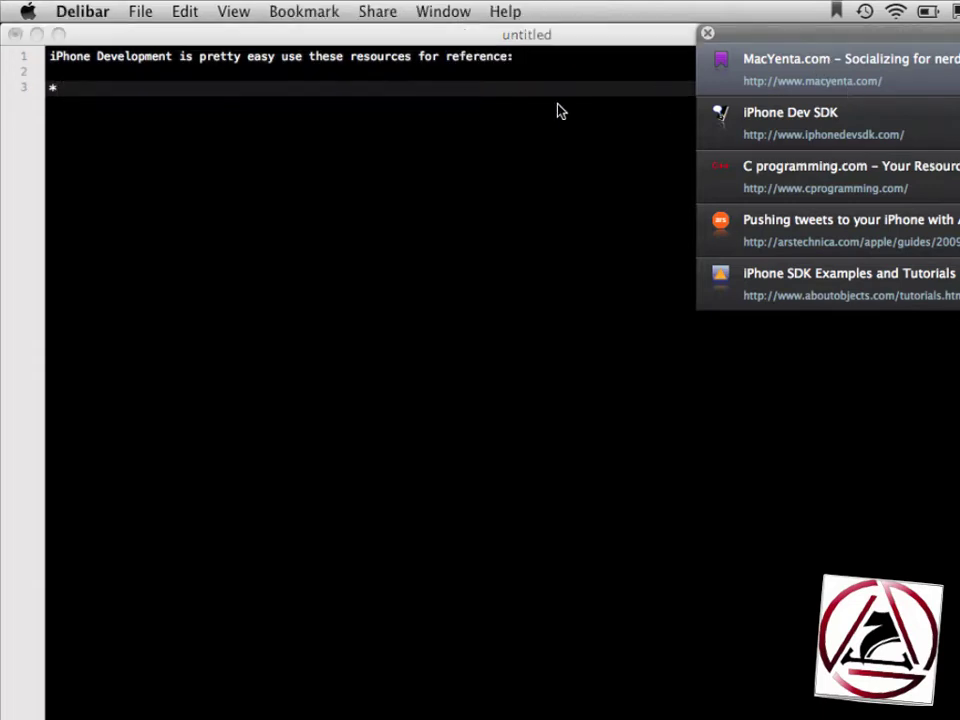
drag(775, 84, 411, 100)
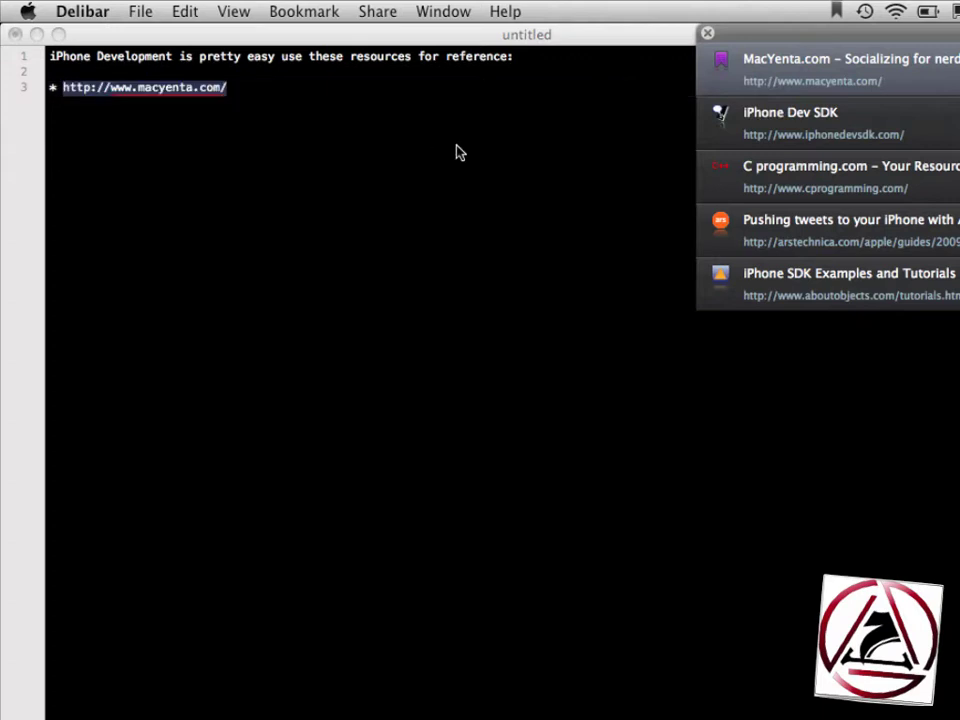
key(Right)
key(Return)
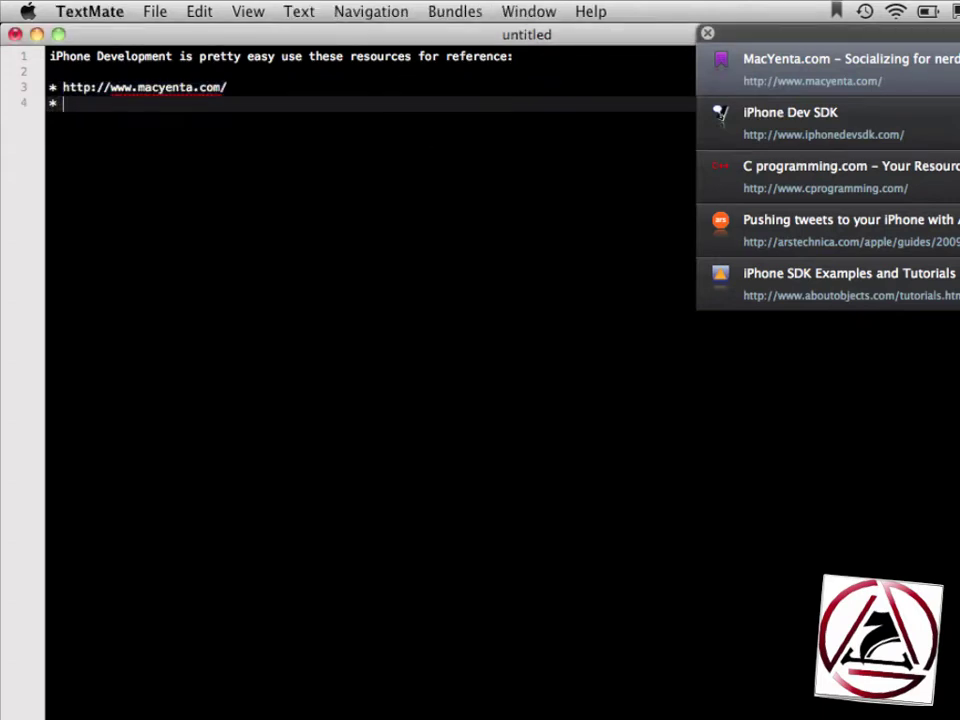
drag(714, 124, 501, 199)
key(Right)
key(Return)
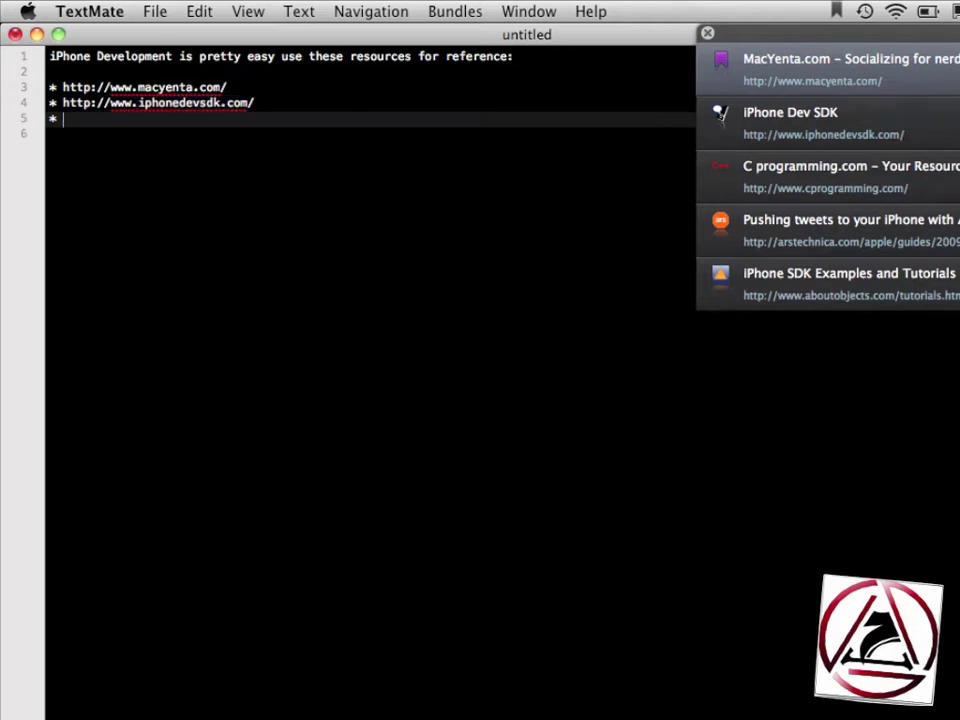
Add the C programming.com, Pushing tweets to your iPhone and iPhone SDK Examples and Tutorials links from the floating results to the document
drag(806, 184, 378, 122)
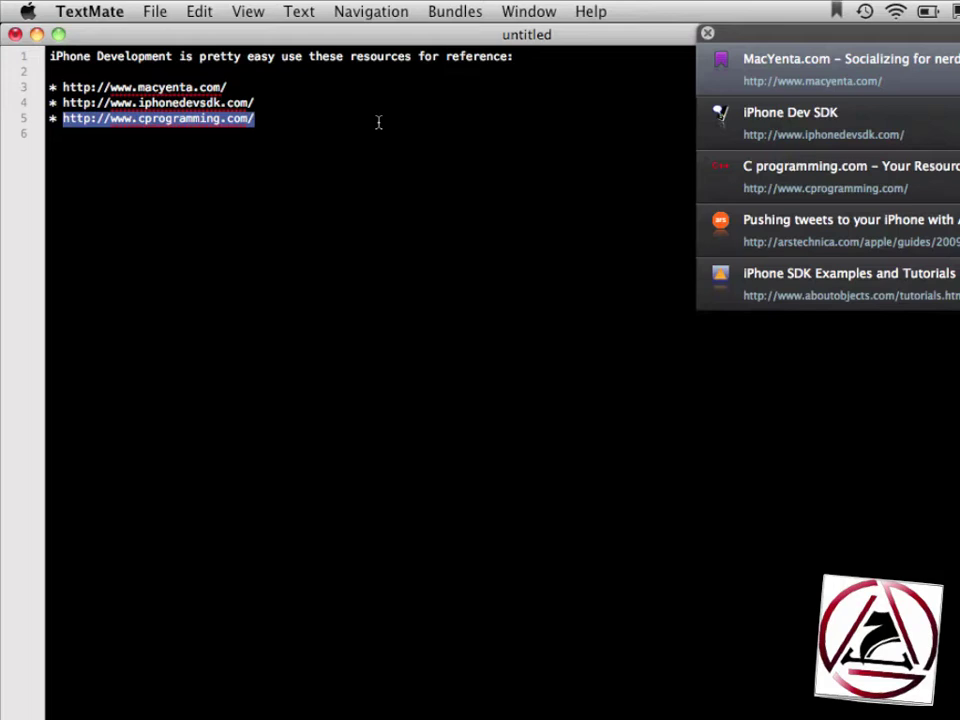
key(Right)
key(Return)
drag(776, 219, 524, 128)
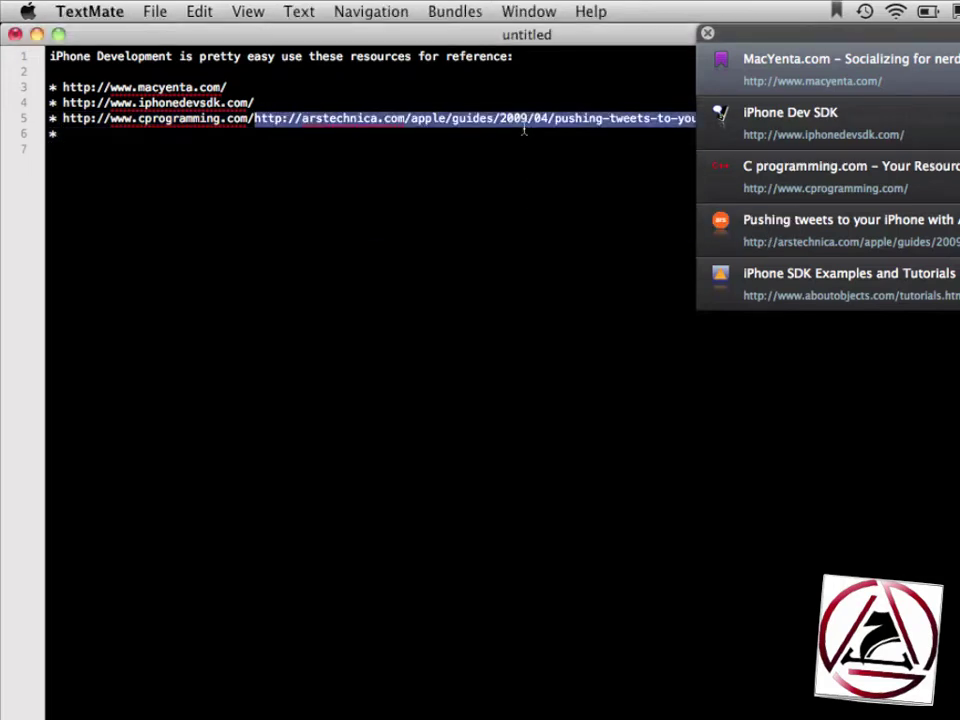
key(Left)
key(Return)
drag(718, 296, 482, 150)
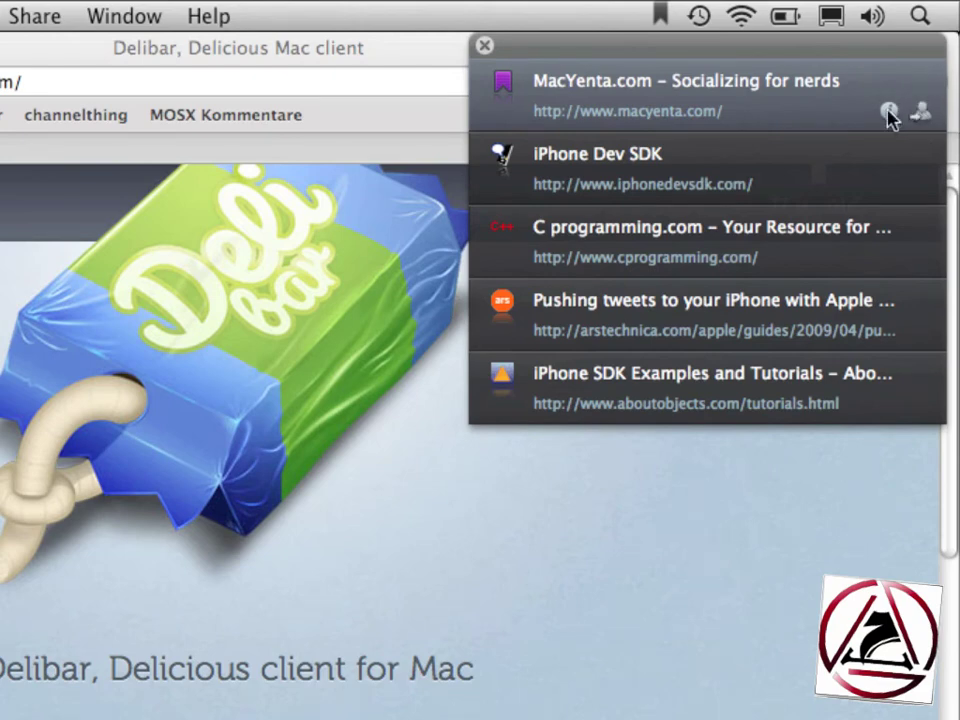
Open the MacYenta.com bookmark's information, add the suggested tag "jobs" and remove the tag "community"
click(889, 114)
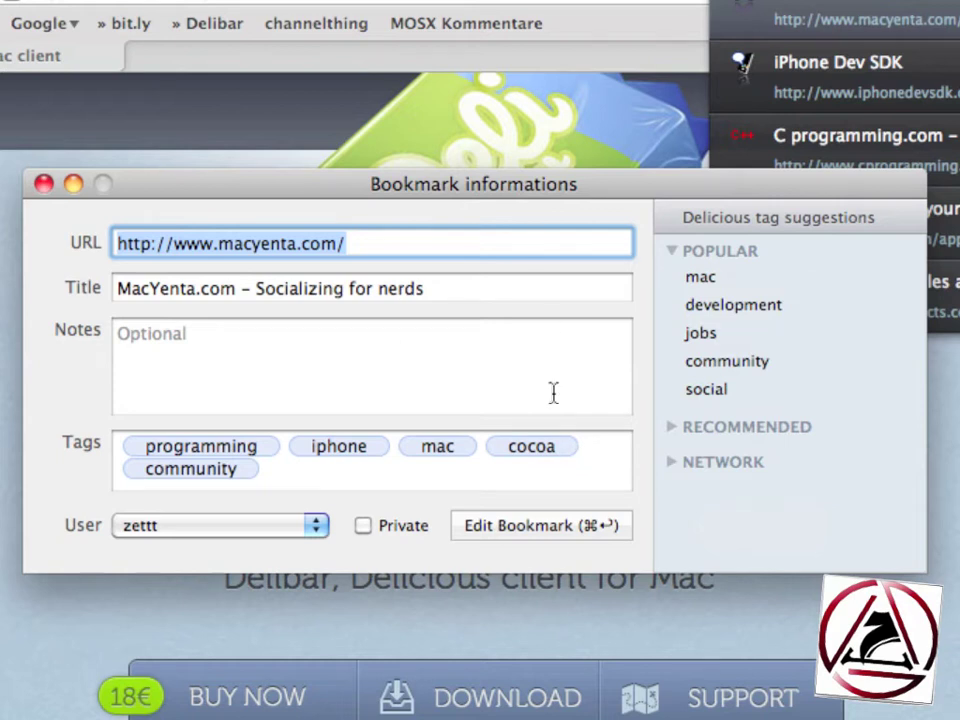
double_click(704, 336)
double_click(704, 368)
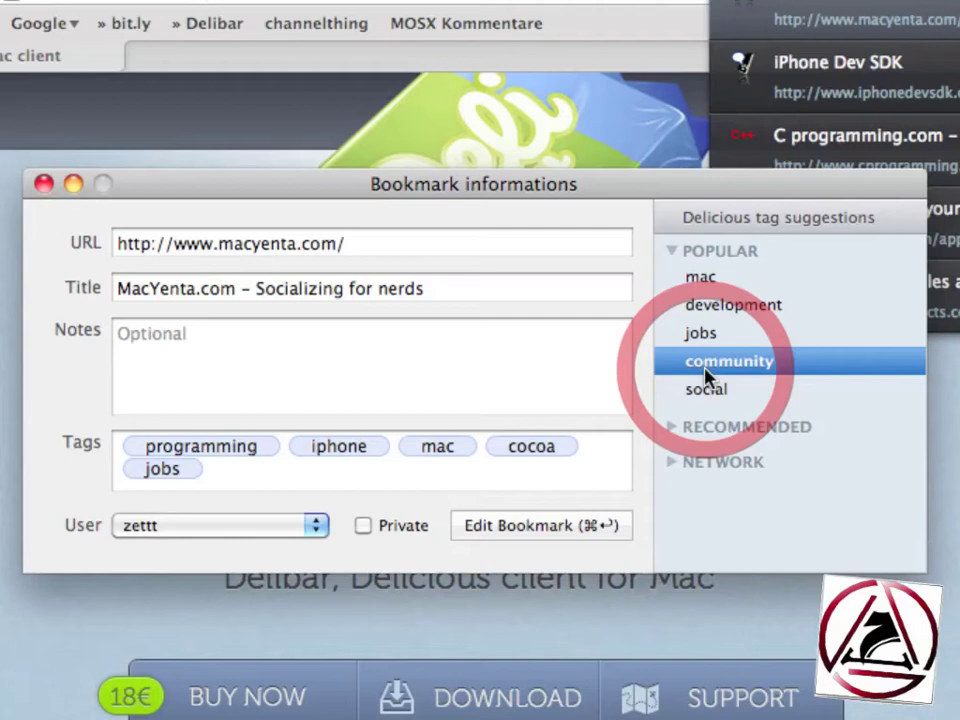
click(591, 474)
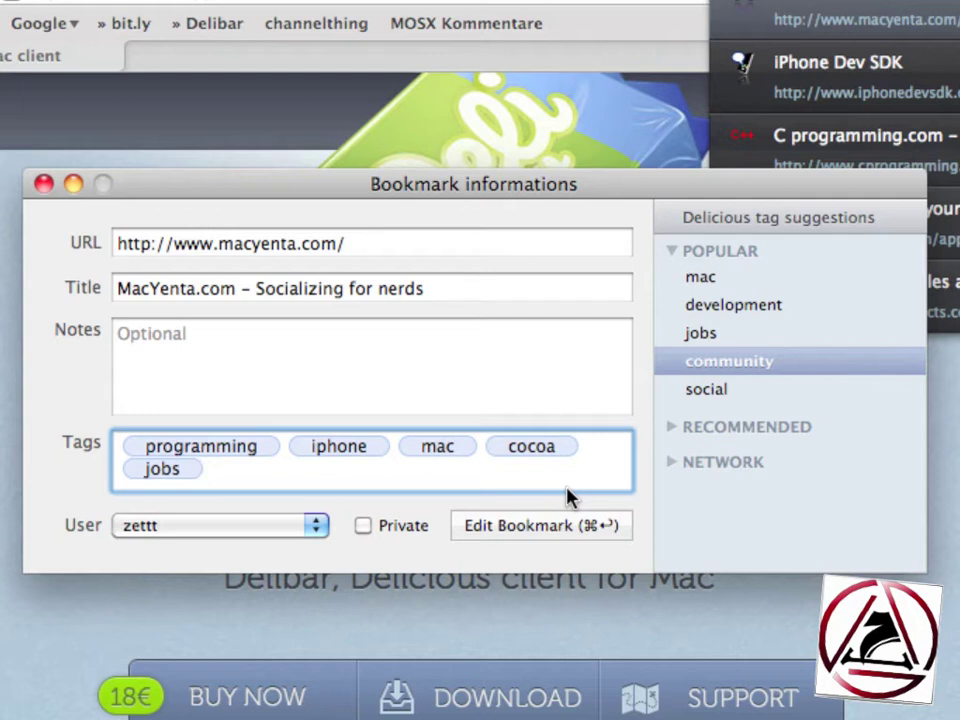
Expand the Network and Recommended tag suggestions and close the bookmark information without saving
click(673, 459)
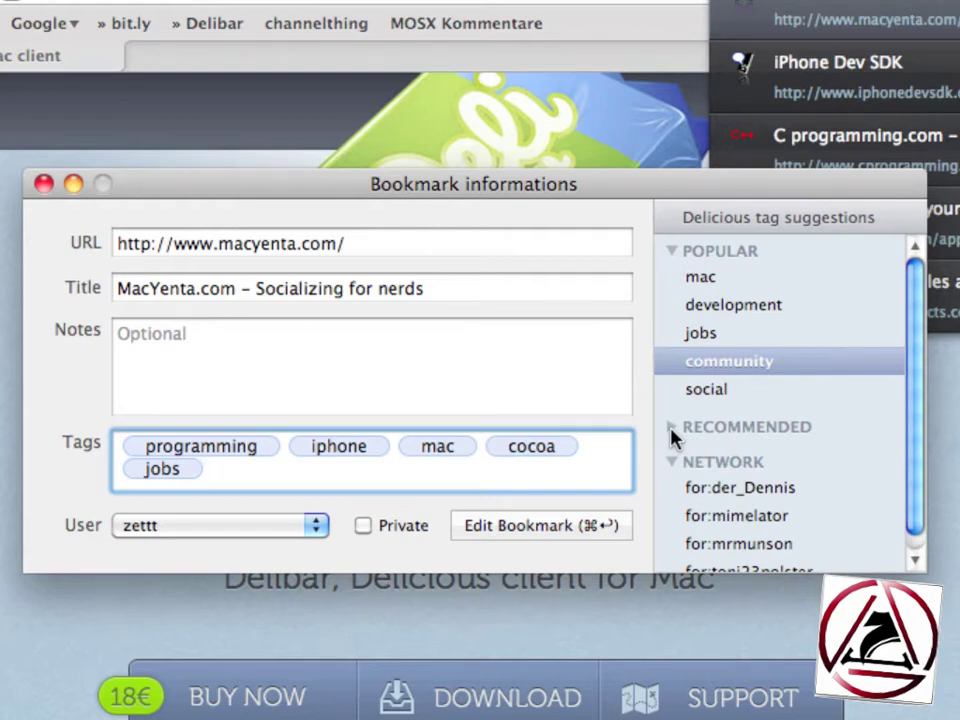
click(672, 427)
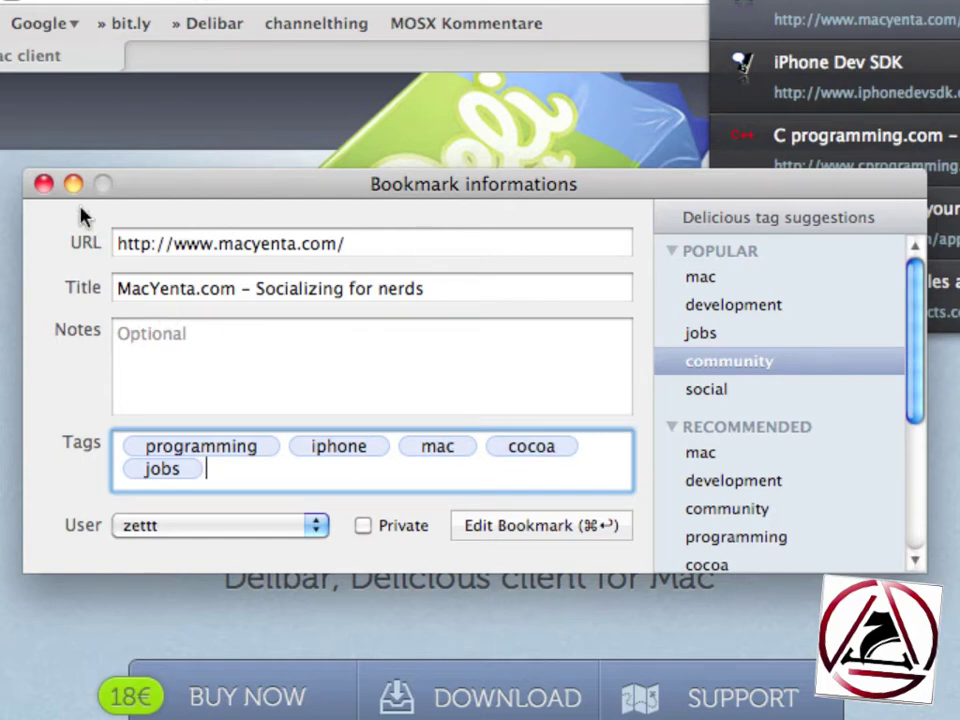
click(44, 186)
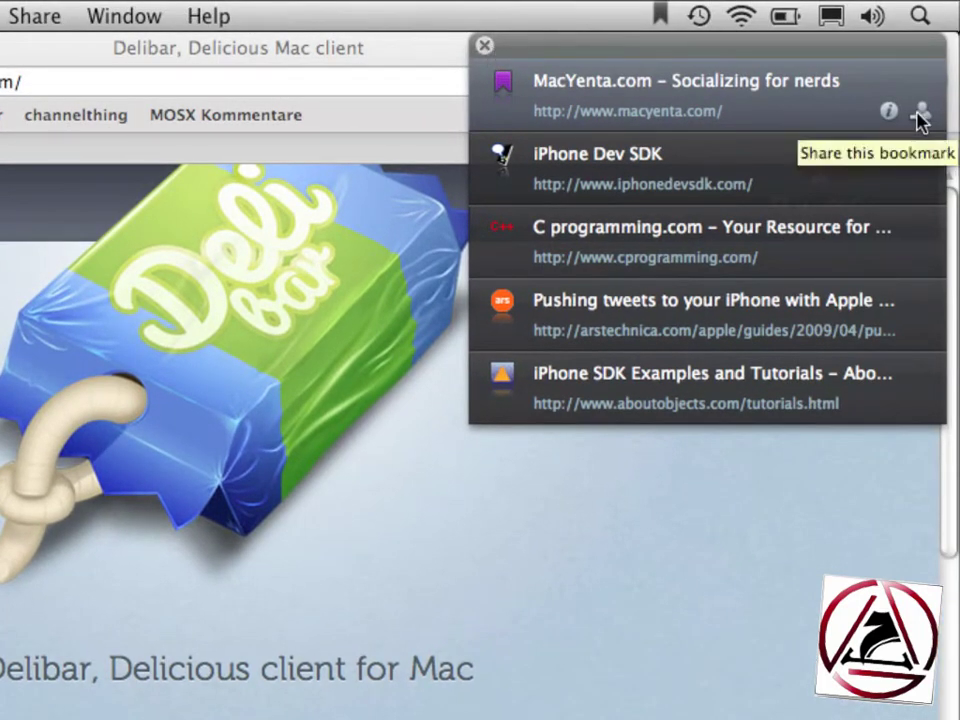
Show the sharing services for the MacYenta.com bookmark and close the floating results window
click(921, 116)
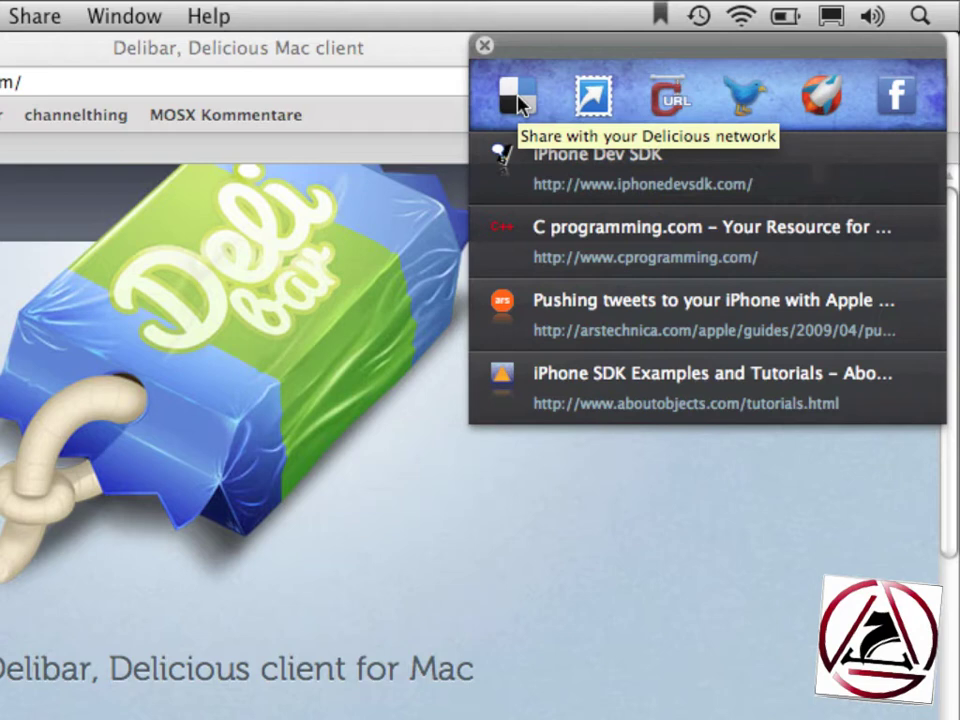
click(484, 48)
click(185, 14)
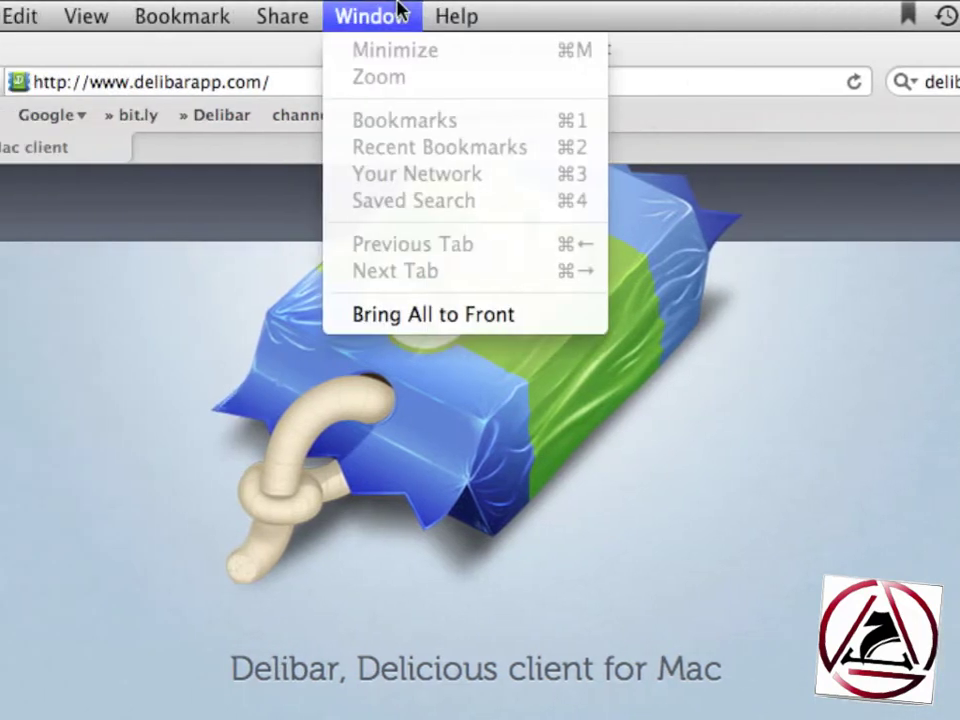
mouse_move(70, 16)
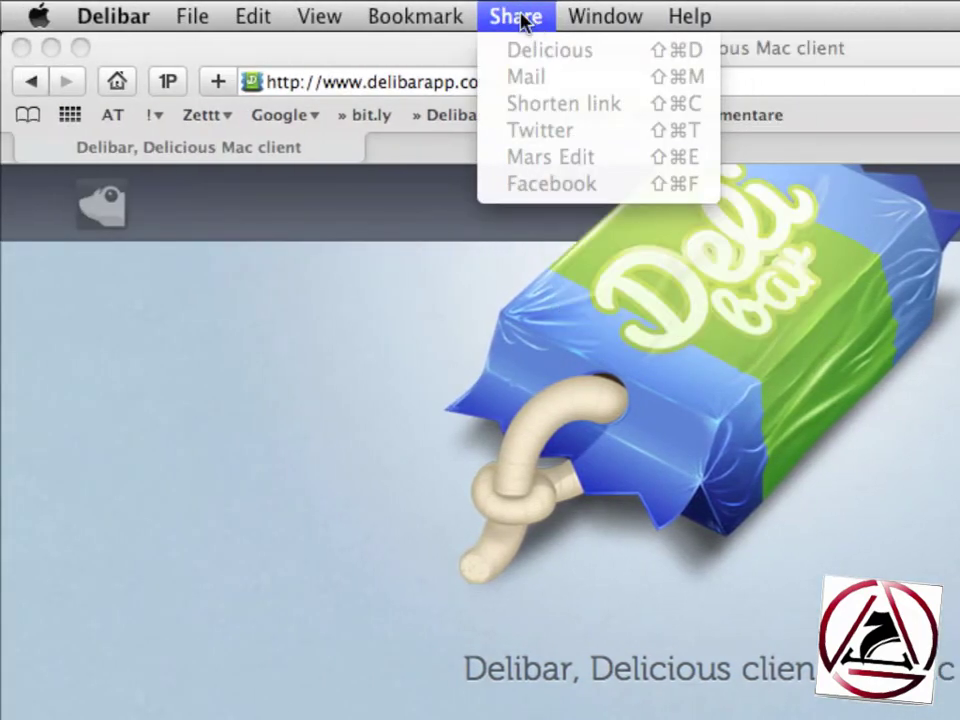
mouse_move(400, 10)
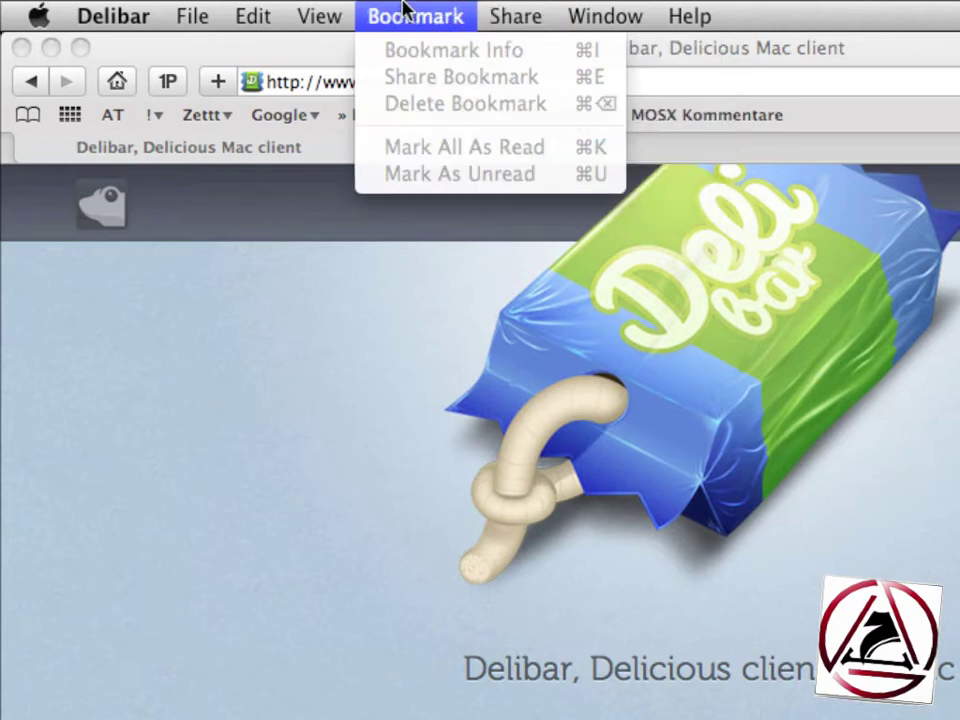
click(360, 184)
click(360, 205)
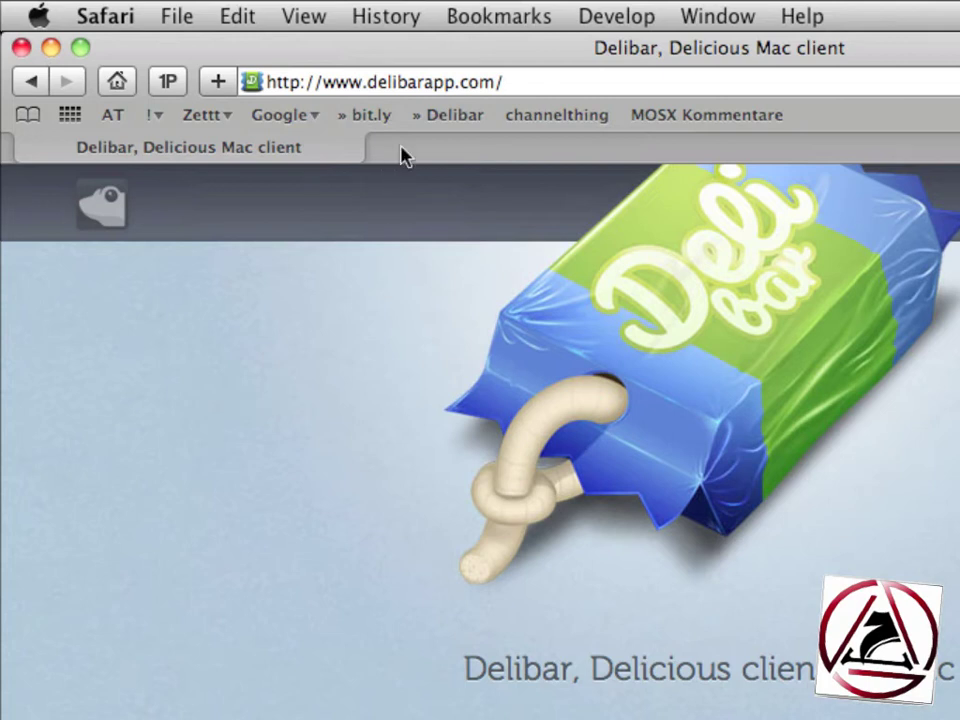
Bookmark the delibarapp.com page using the Delibar bookmarklet, with the tags mac, app, osx and software
click(447, 117)
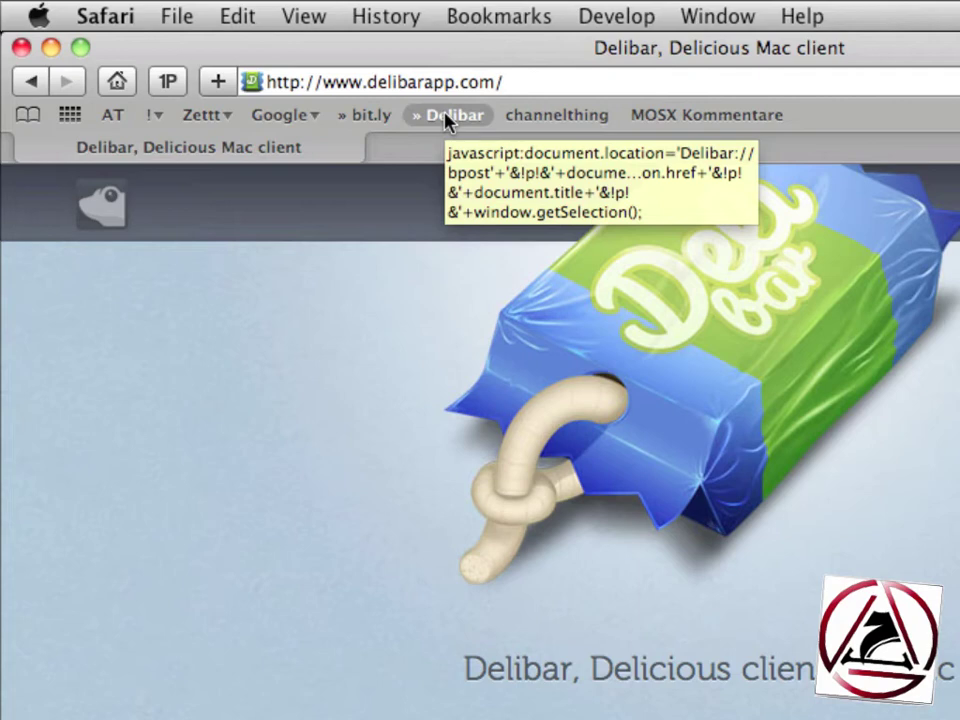
click(447, 117)
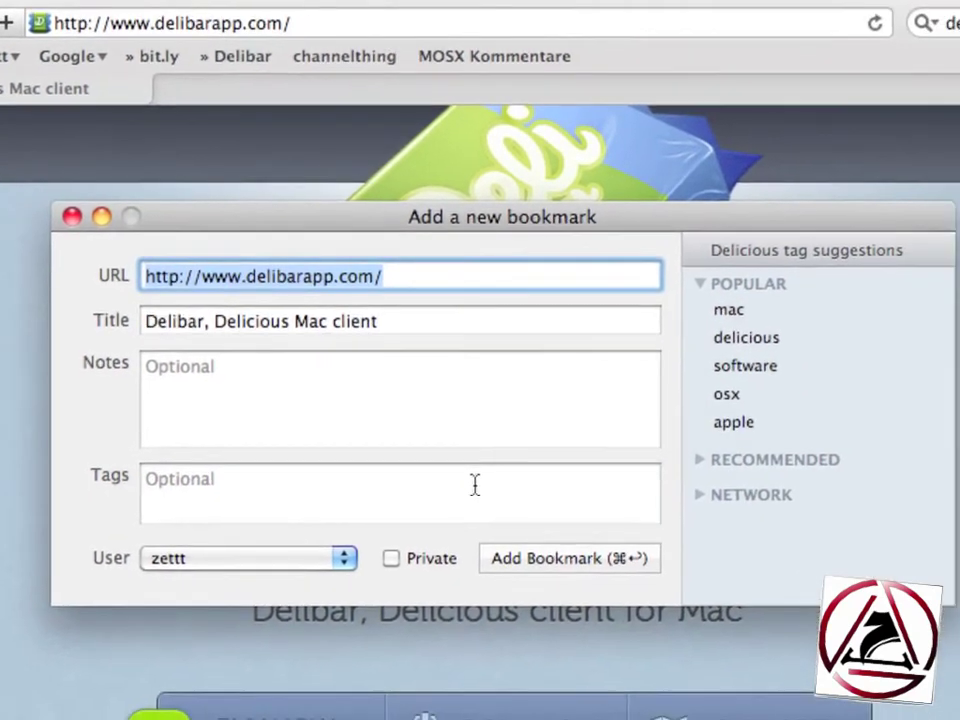
click(475, 485)
text(mac apple)
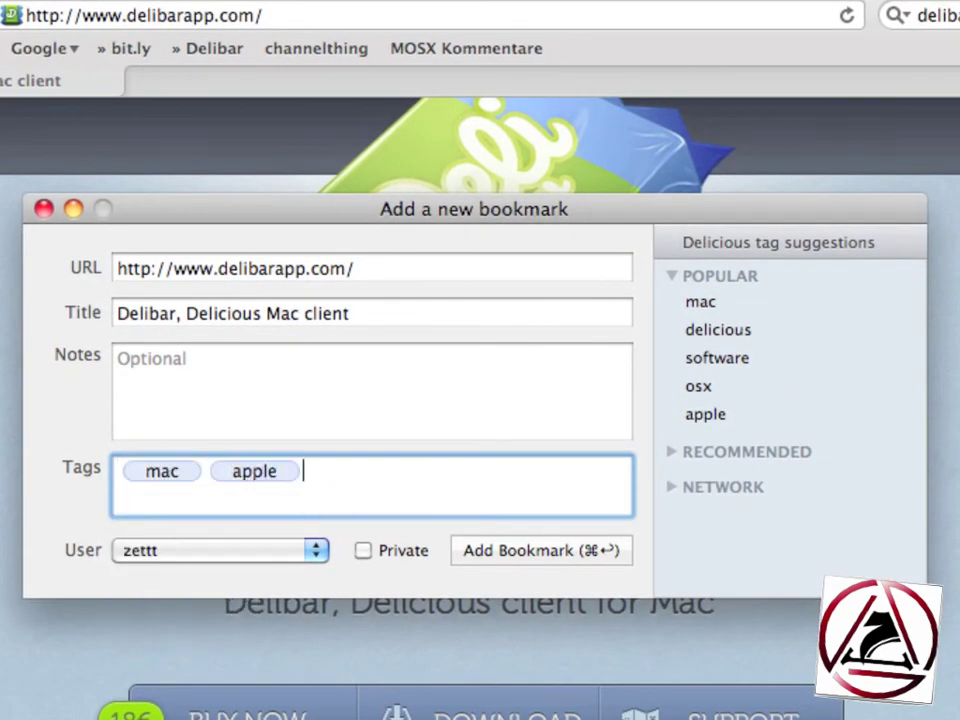
key(BackSpace)
key(BackSpace)
key(BackSpace)
text(osx software)
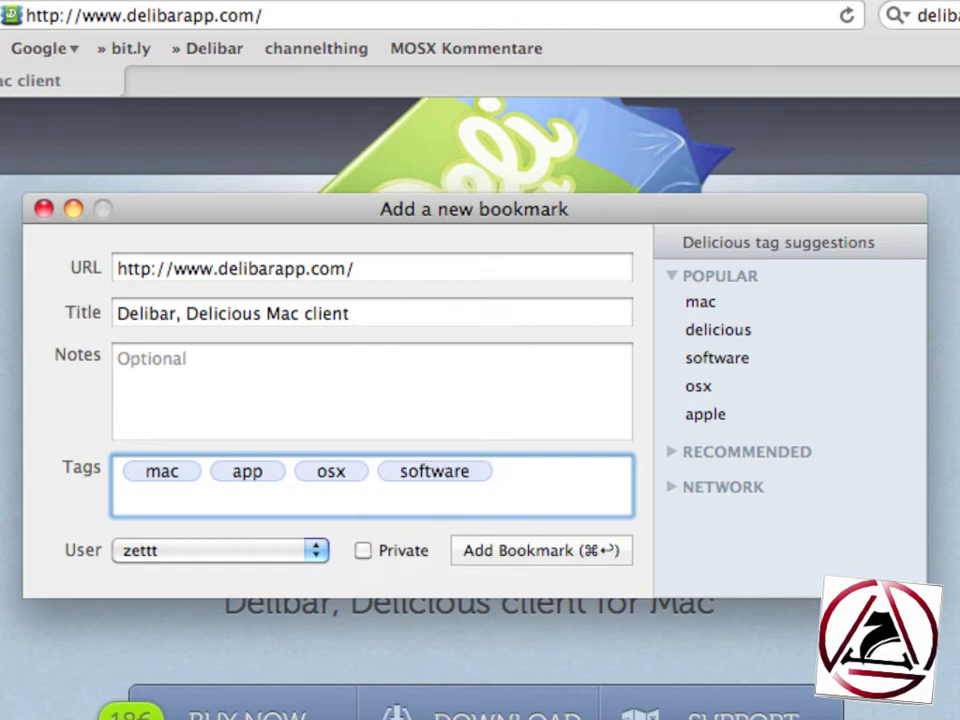
key(Return)
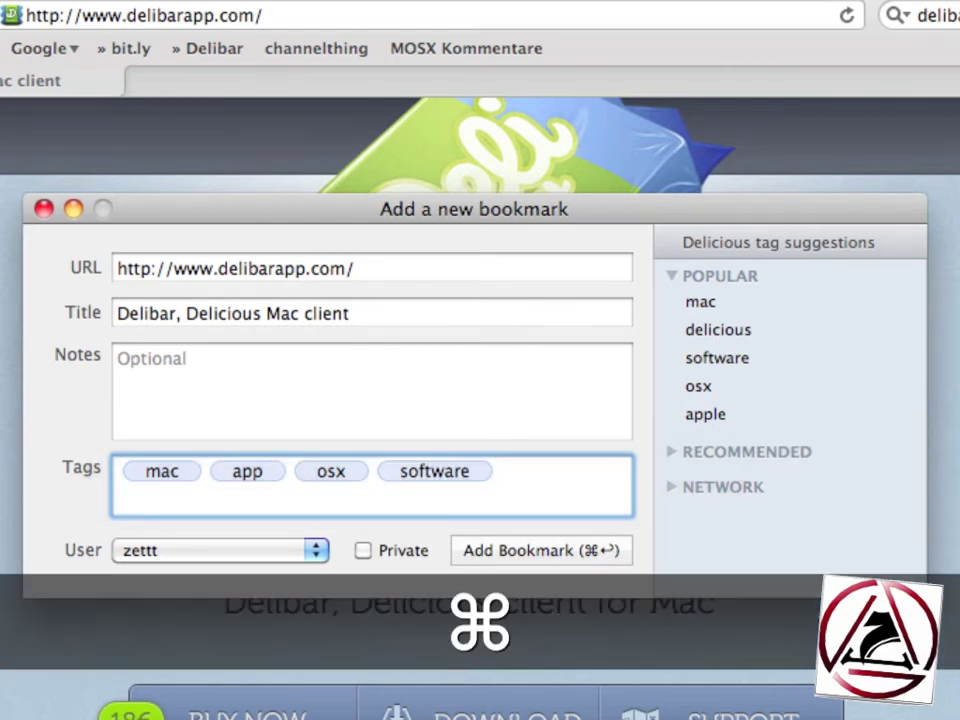
key(super+Return)
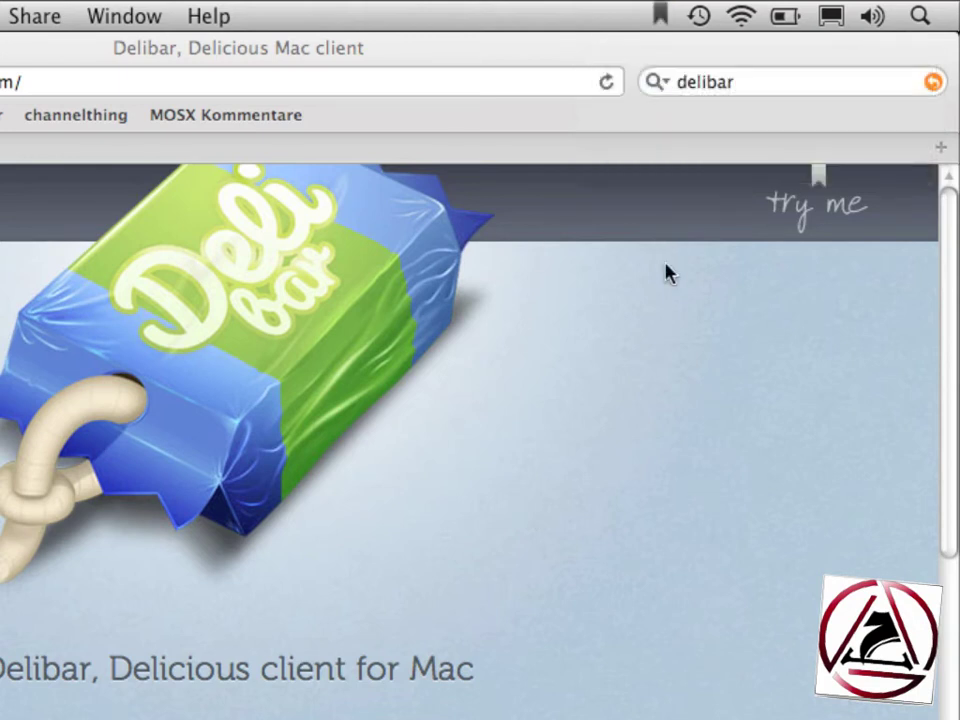
Search the Delibar bookmarks for "delibar" and start sharing the Delibar, Delicious Mac client bookmark on Twitter
click(662, 15)
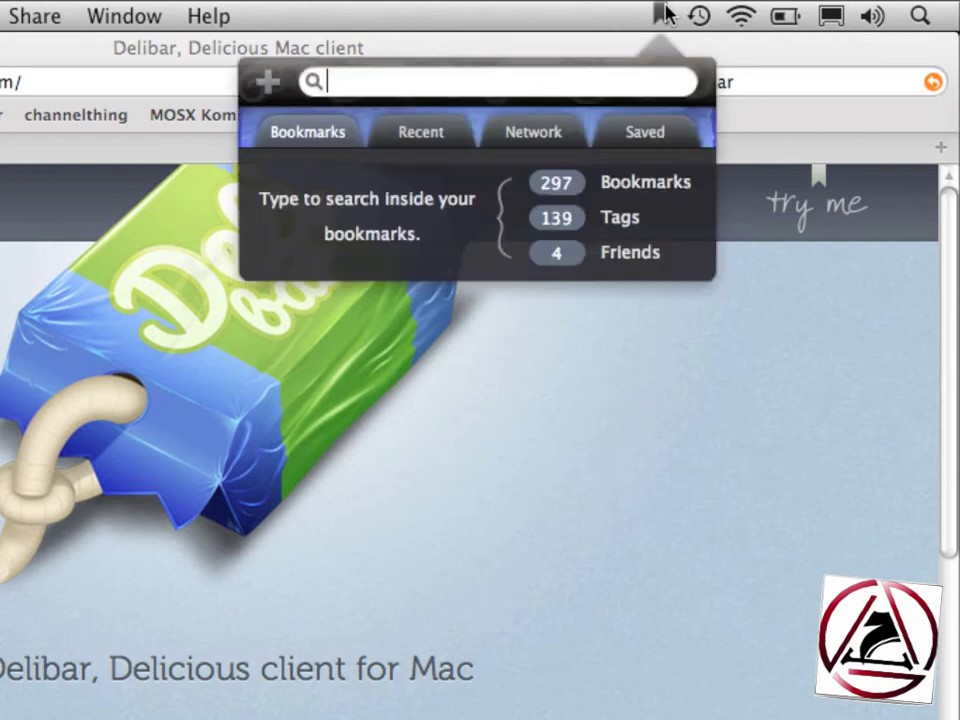
text(delibar)
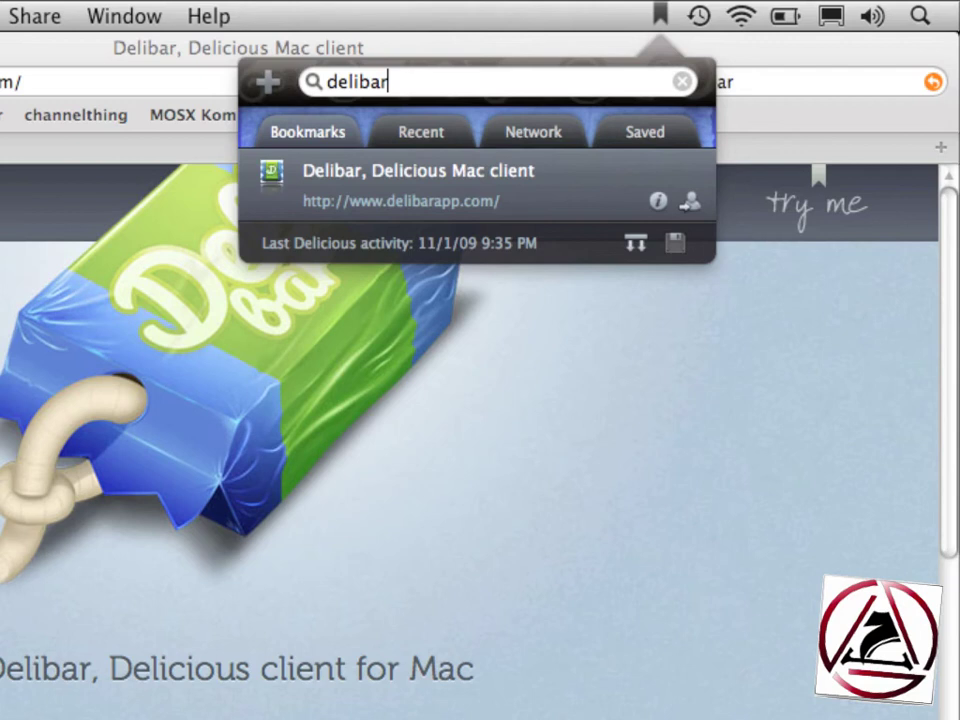
click(691, 205)
click(525, 189)
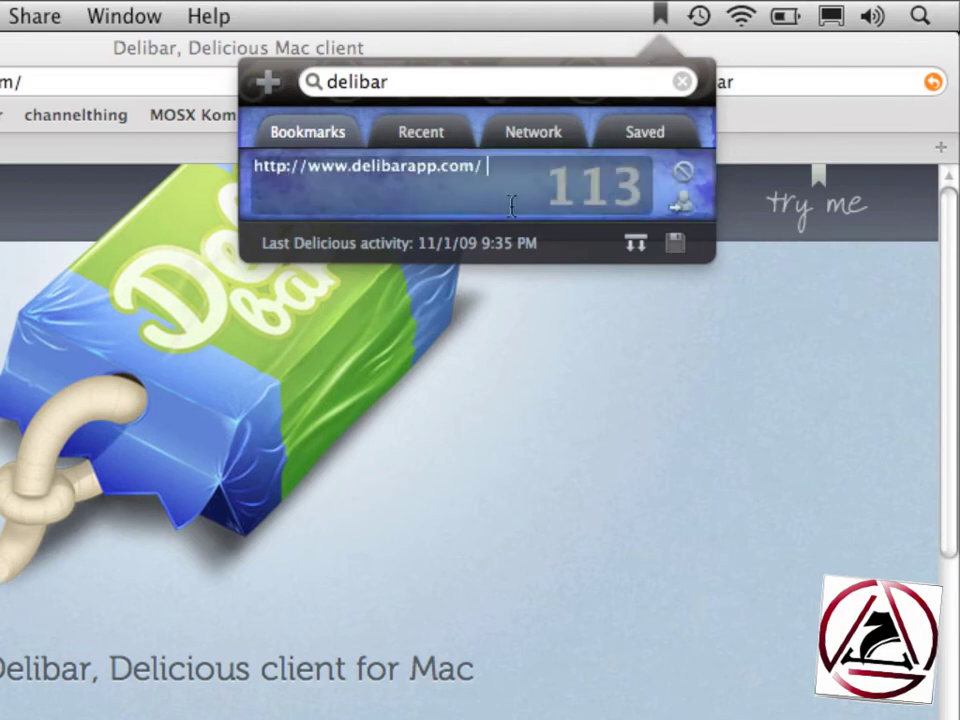
Write "Deibar is a beautiful Delicious Client for your Mac. I just love it!" before the link in the Twitter message
text(Deibar is a beautiful )
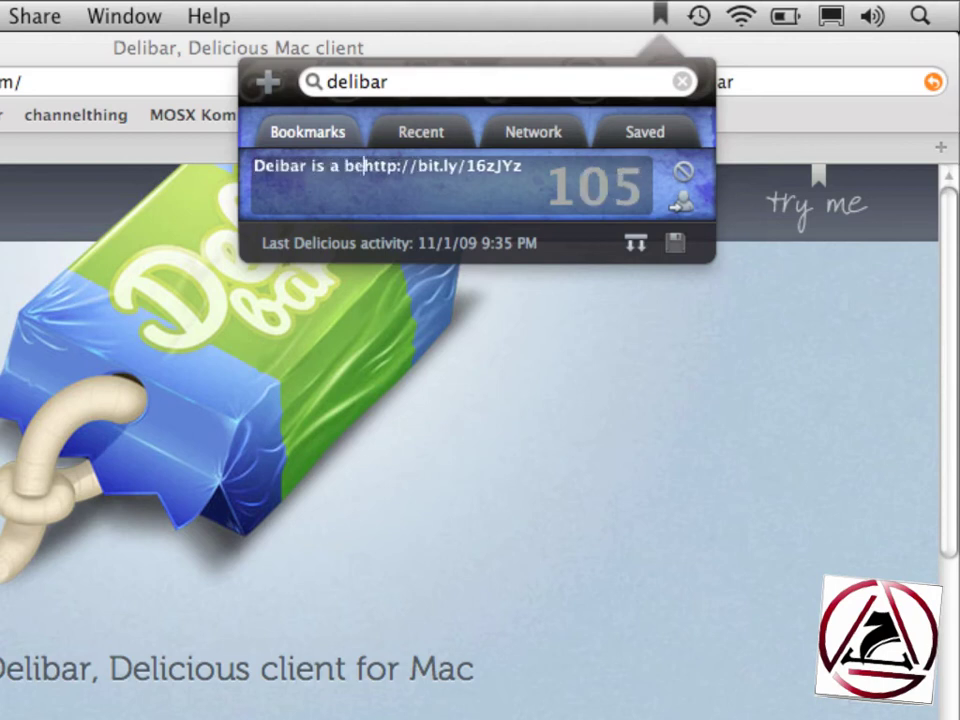
text(Delicious Client for your Mac. We just )
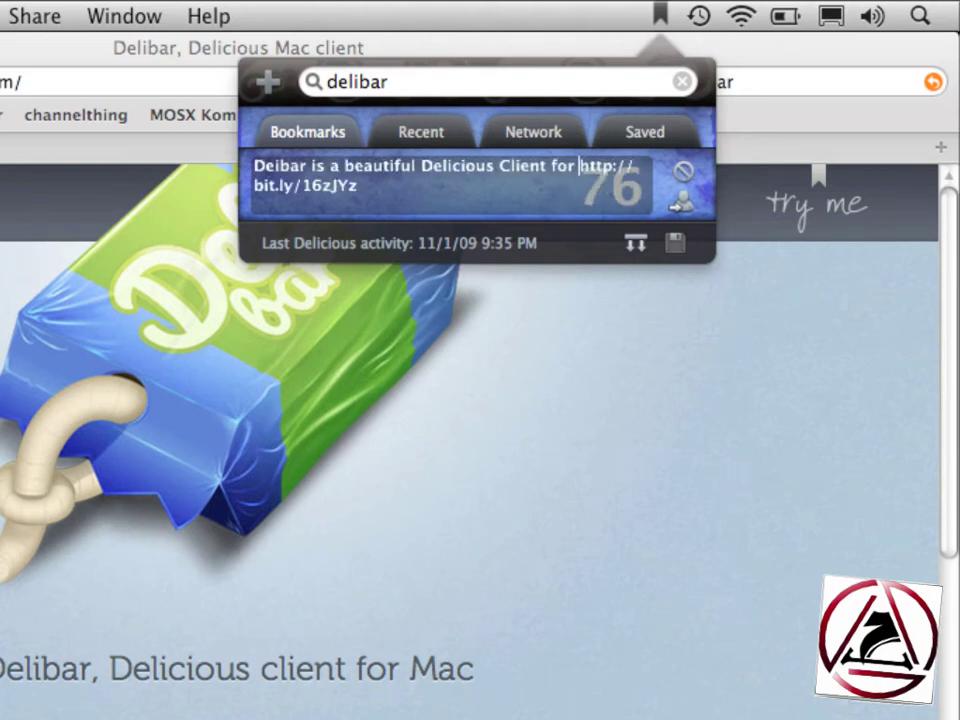
text(love it!)
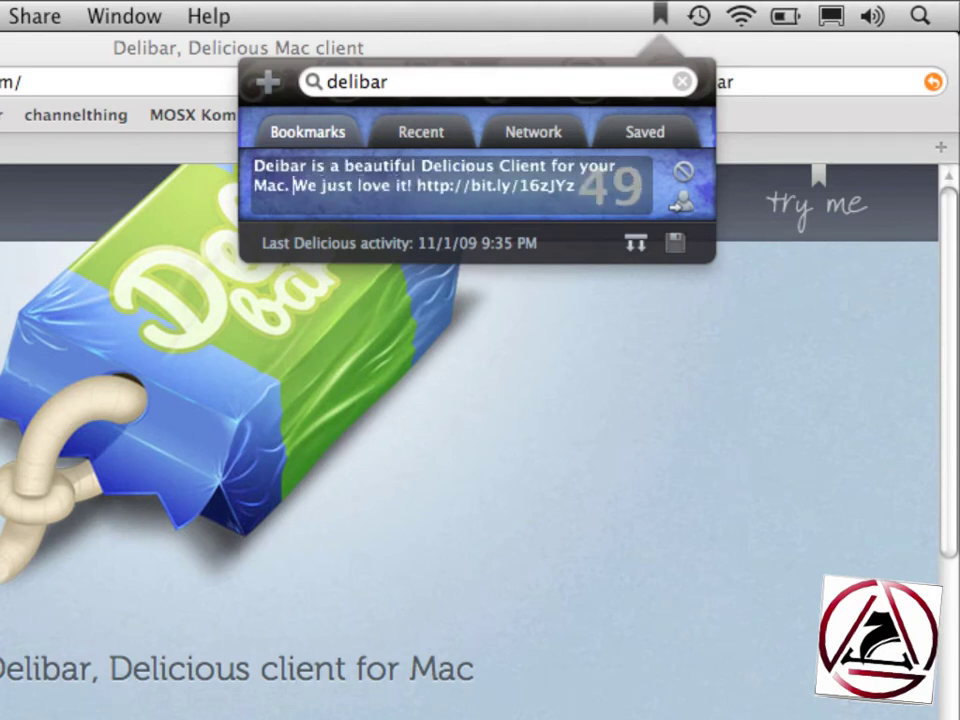
double_click(302, 185)
text(I)
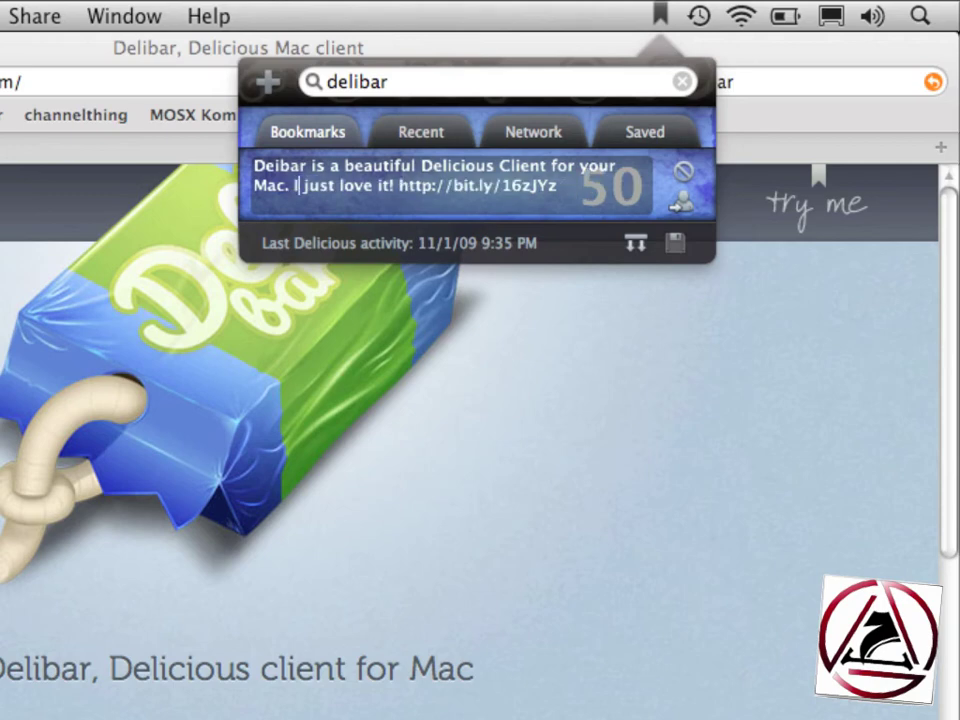
Send the Twitter message and dismiss the bookmark search popup
key(super+a)
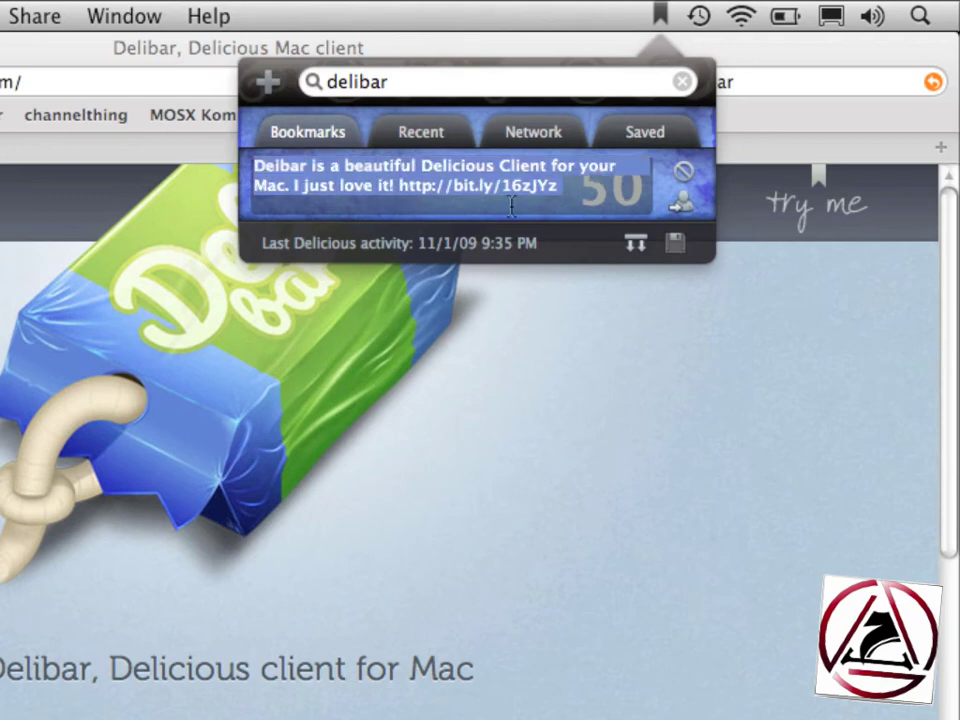
click(688, 205)
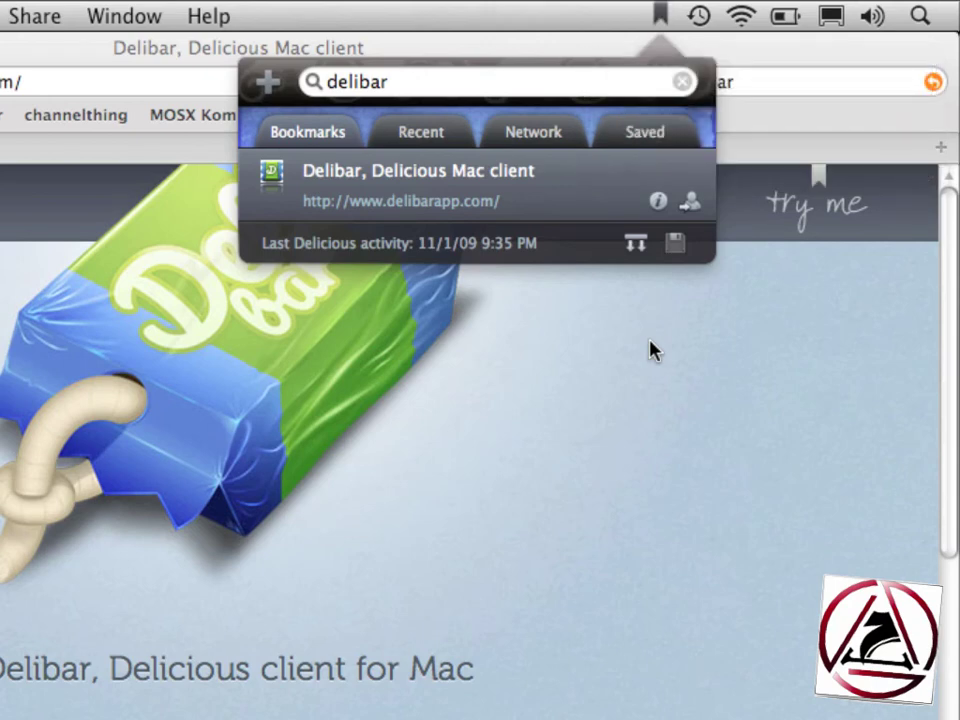
click(650, 350)
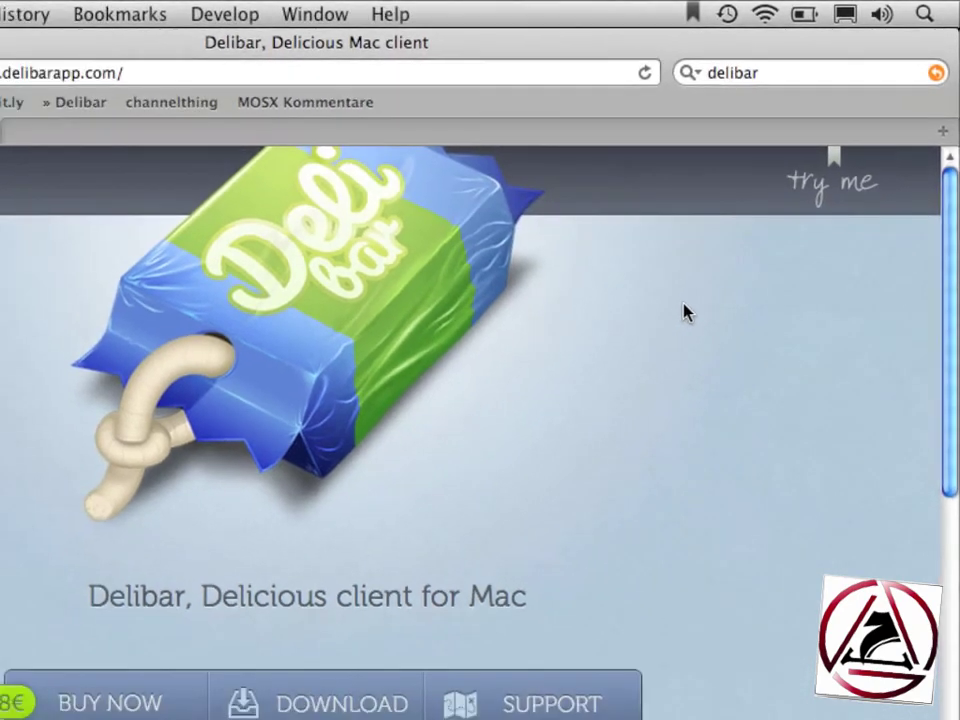